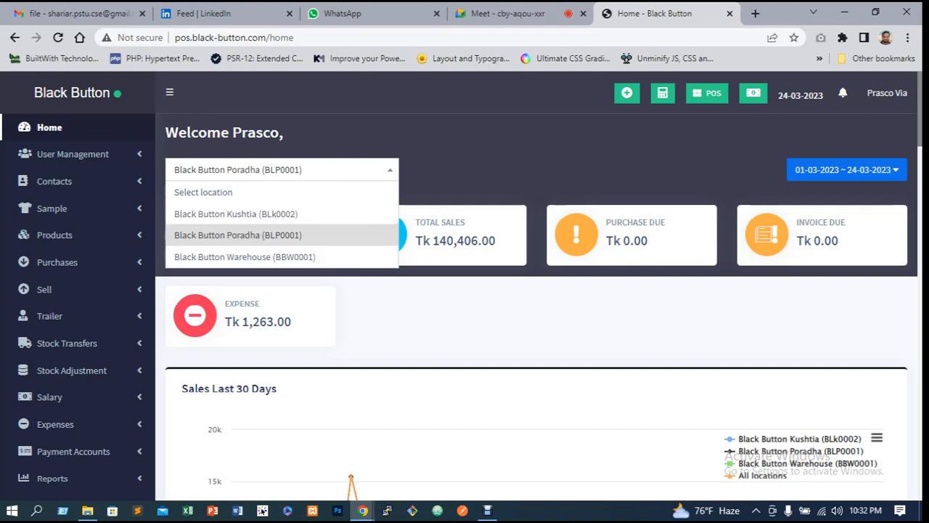
click(508, 14)
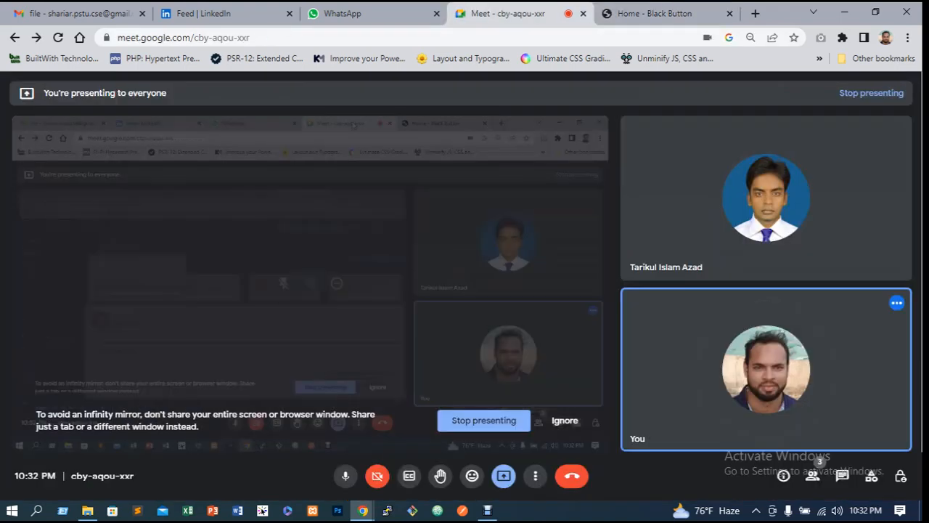
click(346, 477)
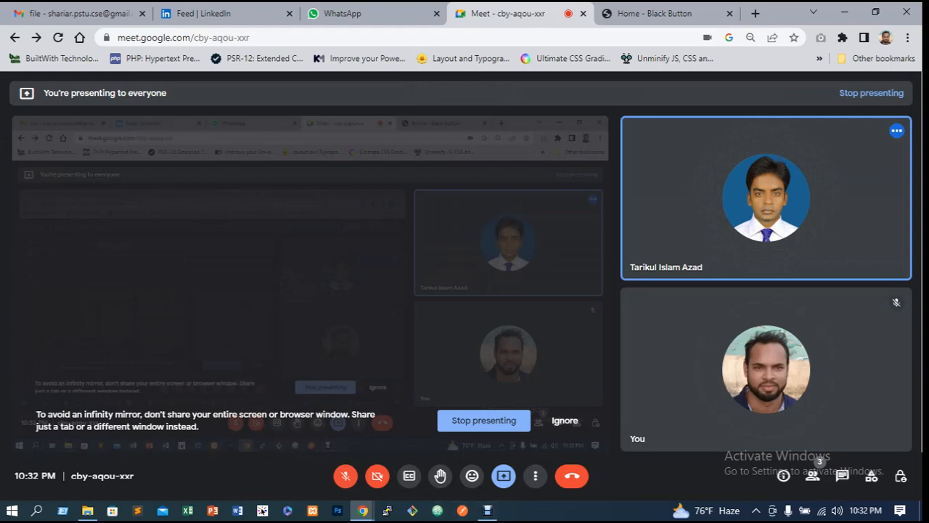
click(346, 476)
click(487, 511)
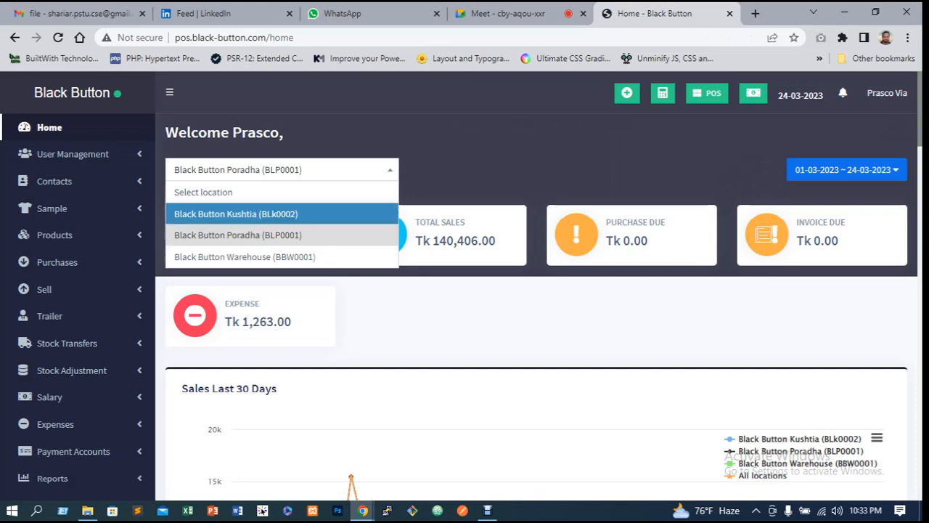
Set the dashboard date range to This Month for the Black Button Poradha location
click(290, 170)
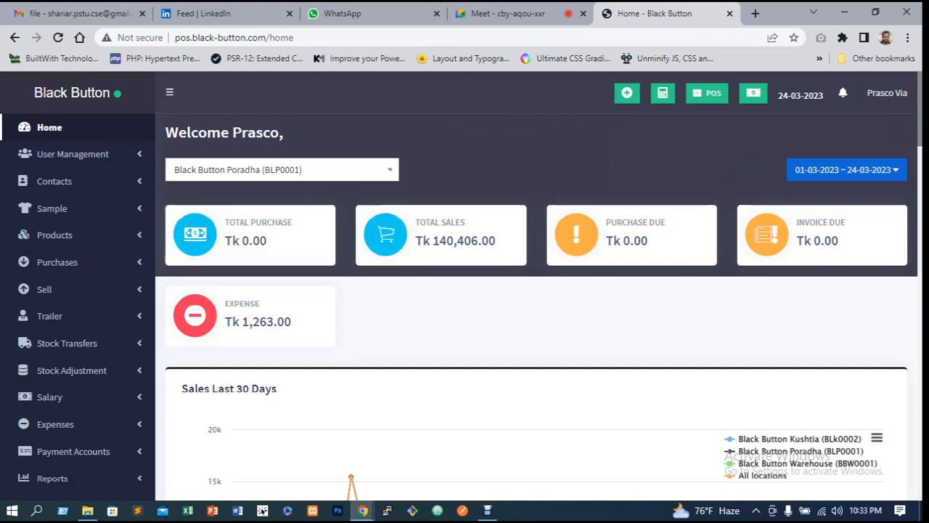
click(847, 169)
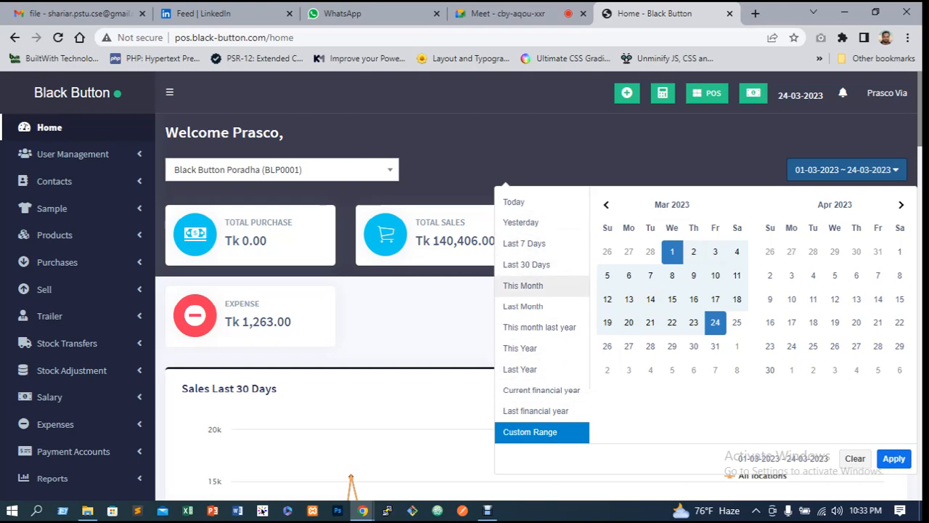
click(523, 285)
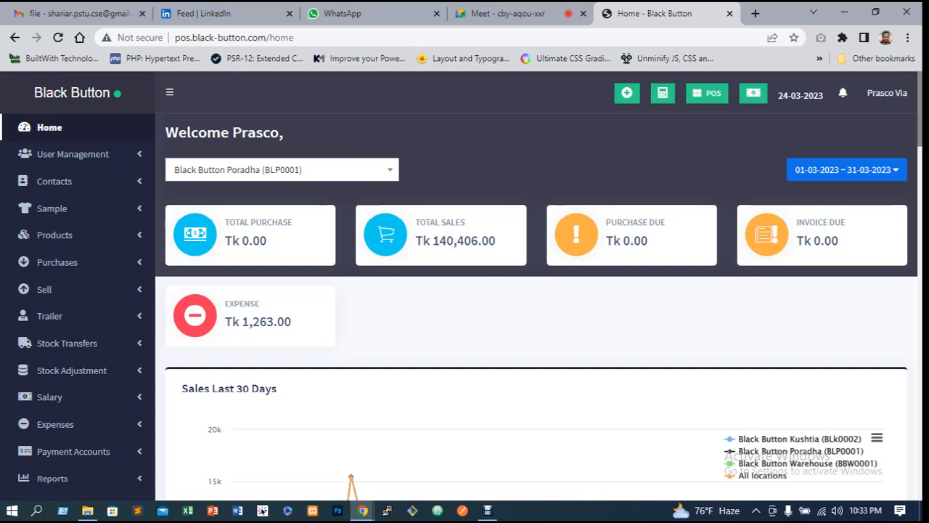
Open the Add Expense form from the Expenses section
click(55, 424)
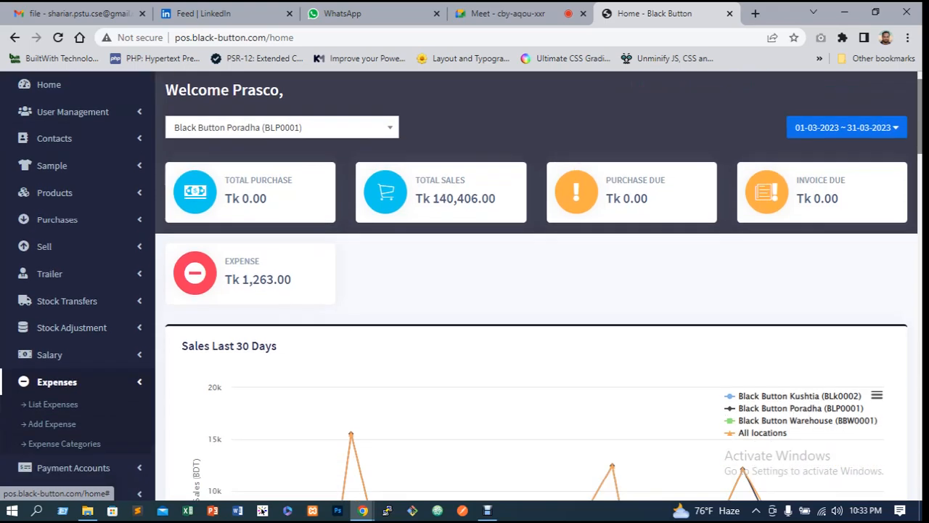
scroll(58, 382, down, 1)
scroll(64, 356, up, 1)
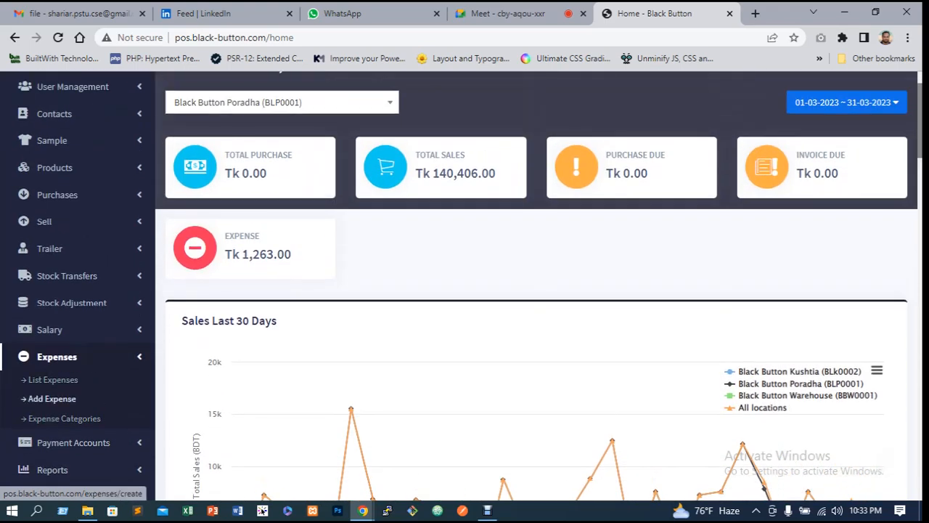
click(51, 399)
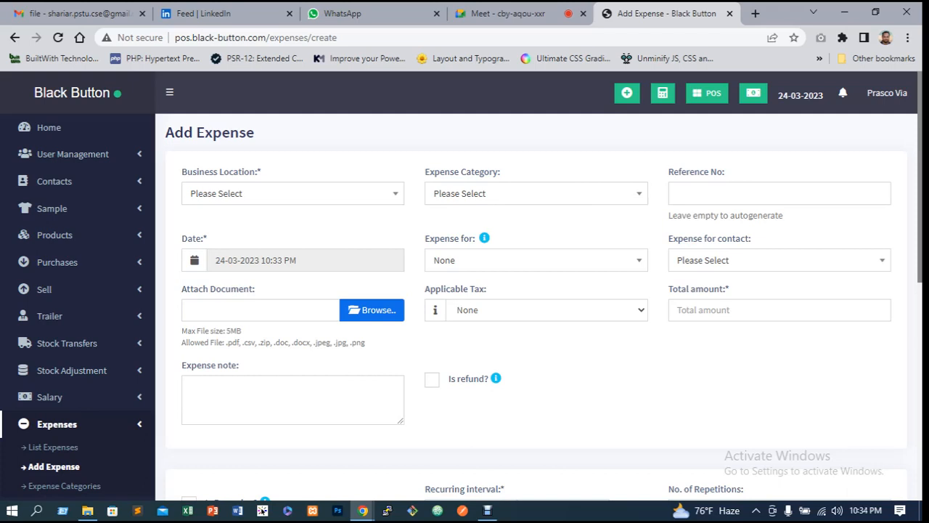
Review the Expense for options and keep it set to None
click(524, 260)
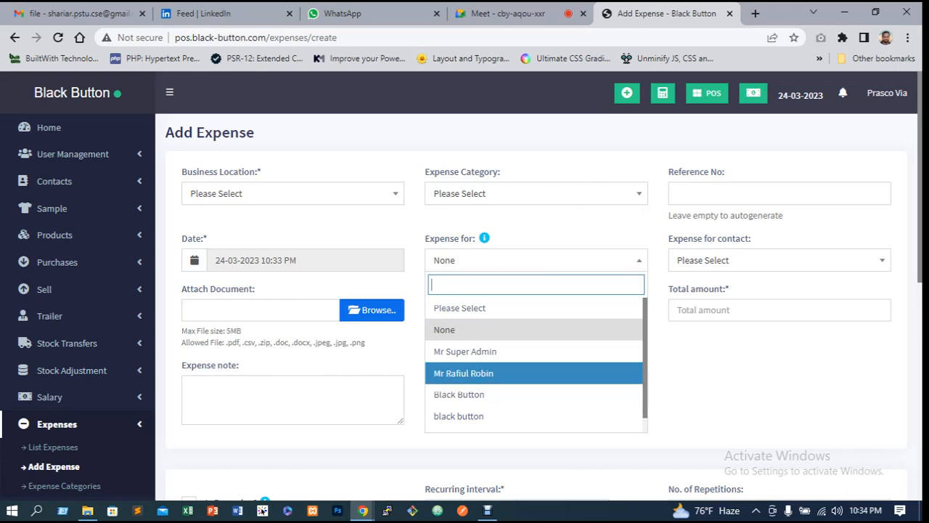
scroll(525, 359, down, 1)
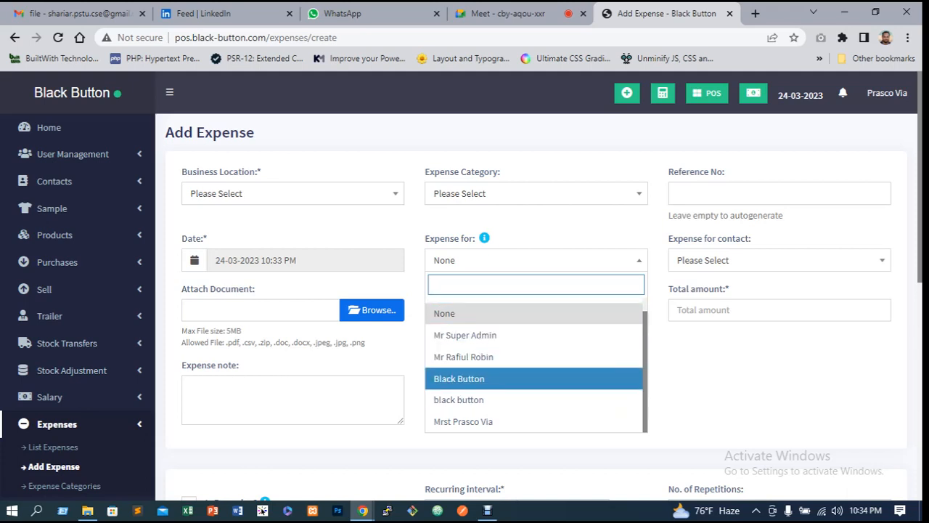
click(501, 313)
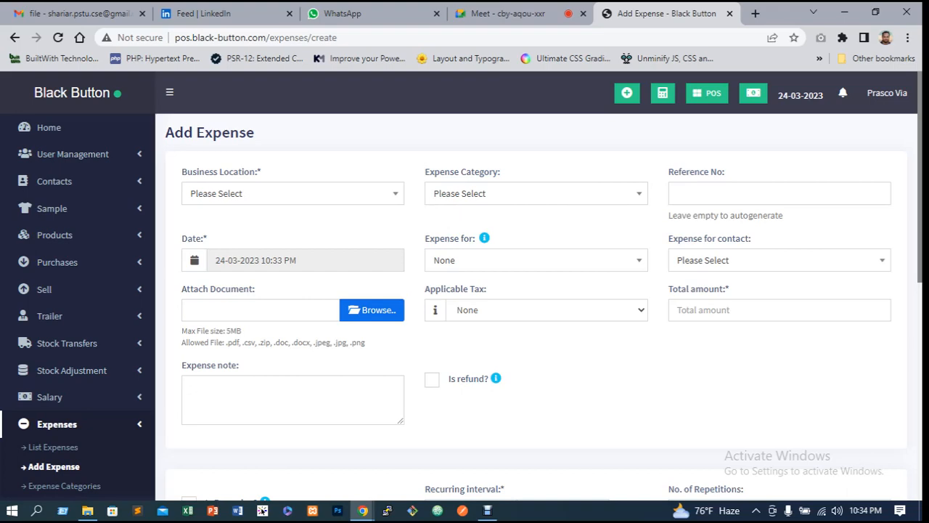
Enlarge the Expense note box by resizing it wider and taller
click(755, 310)
click(697, 385)
scroll(537, 290, down, 2)
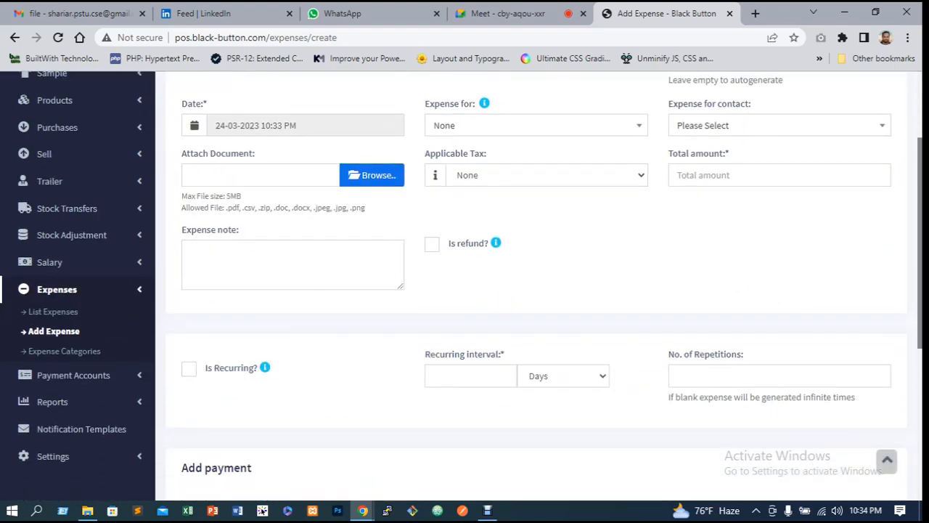
drag(401, 287, 740, 371)
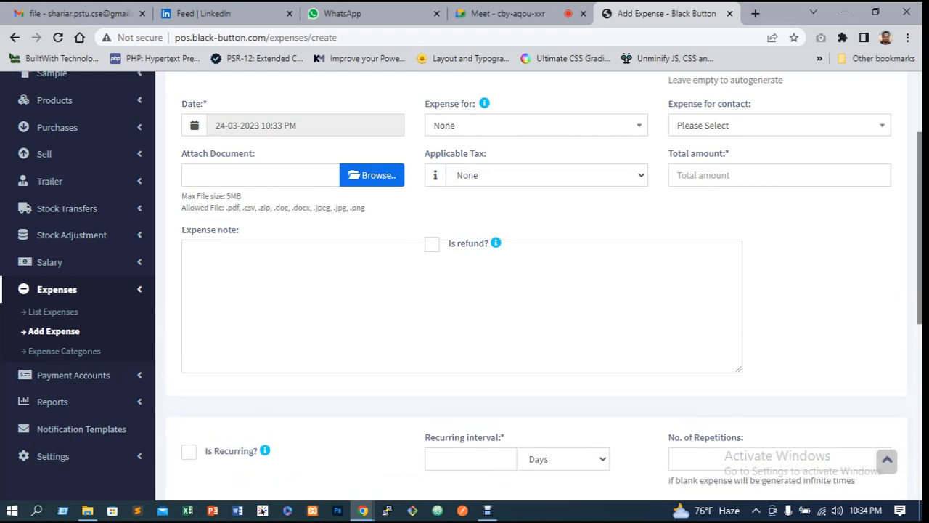
Examine the Add payment section fields and the payment account options
scroll(720, 220, down, 2)
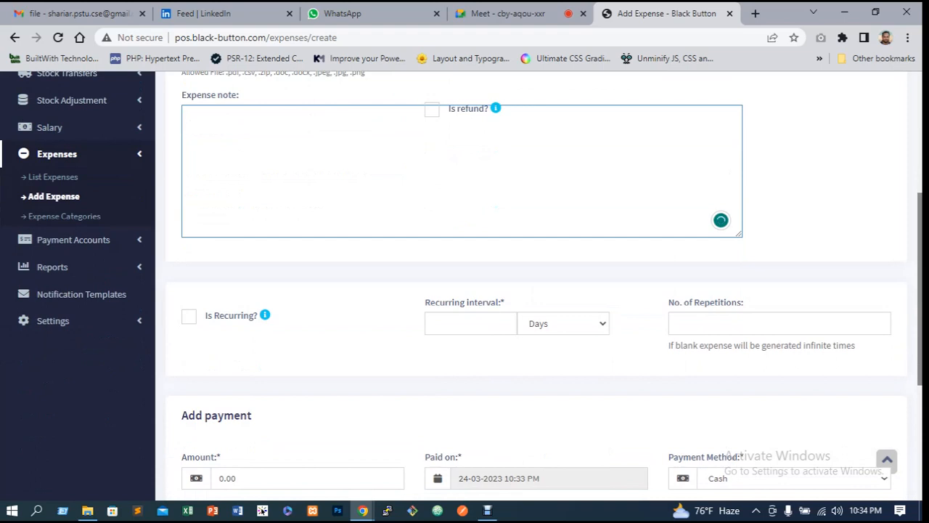
scroll(538, 290, down, 1)
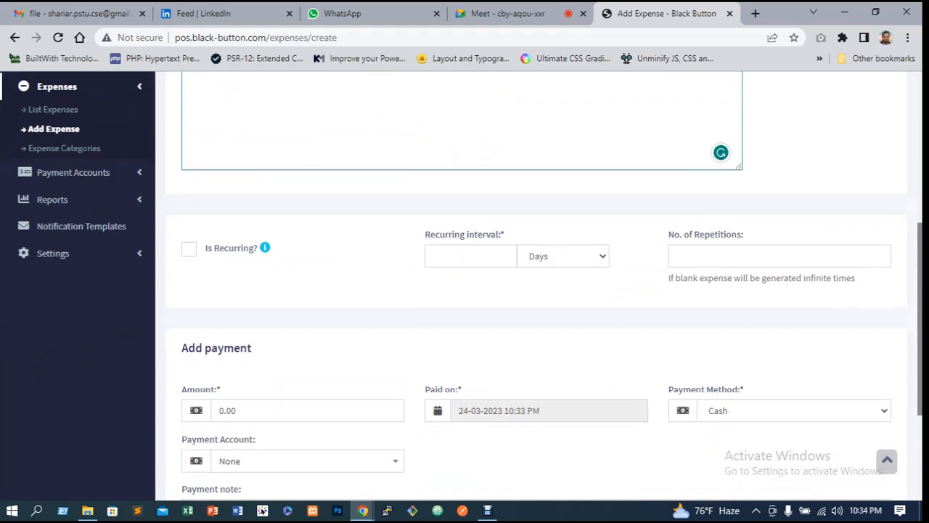
scroll(538, 290, down, 1)
scroll(538, 291, down, 1)
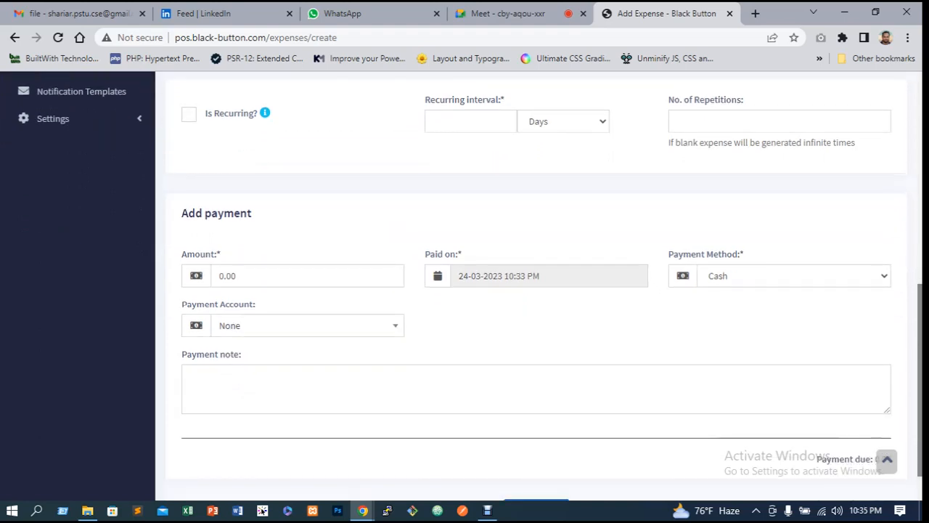
click(307, 276)
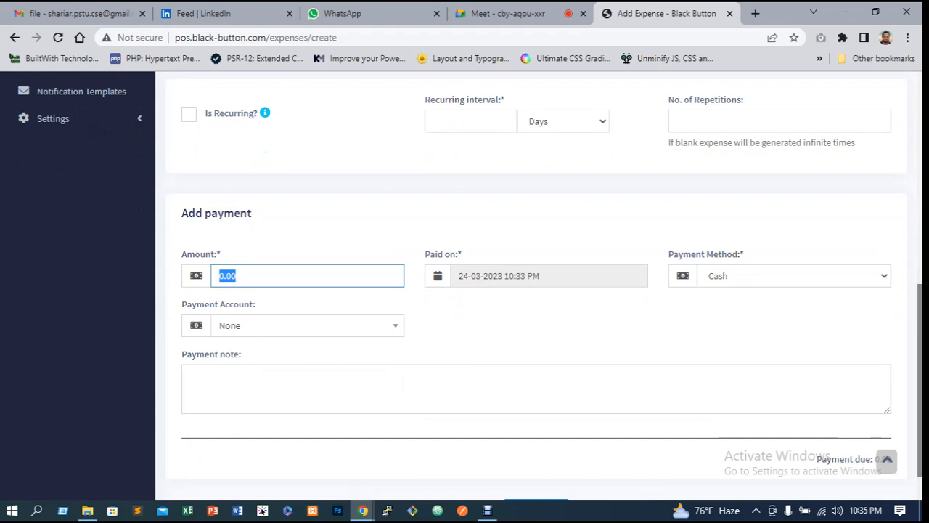
key(Tab)
key(Down)
key(Down)
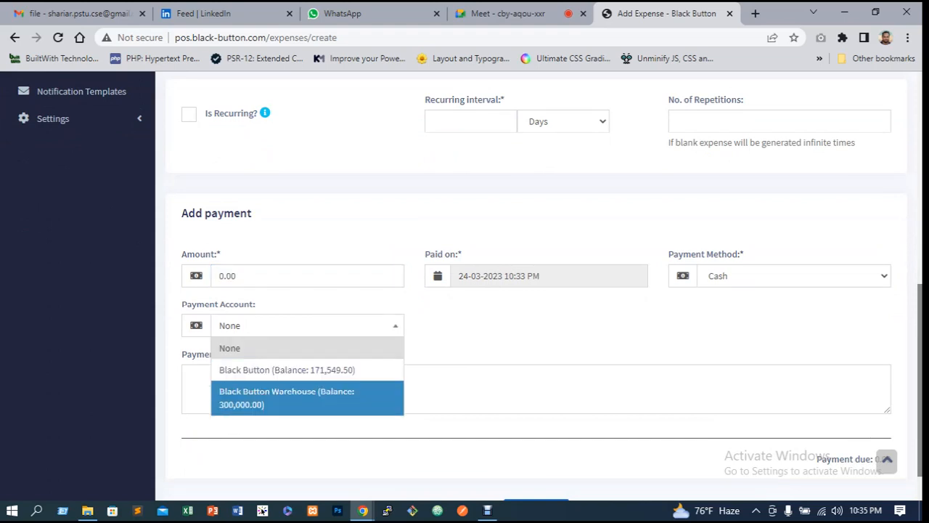
key(Up)
key(Escape)
scroll(464, 291, up, 2)
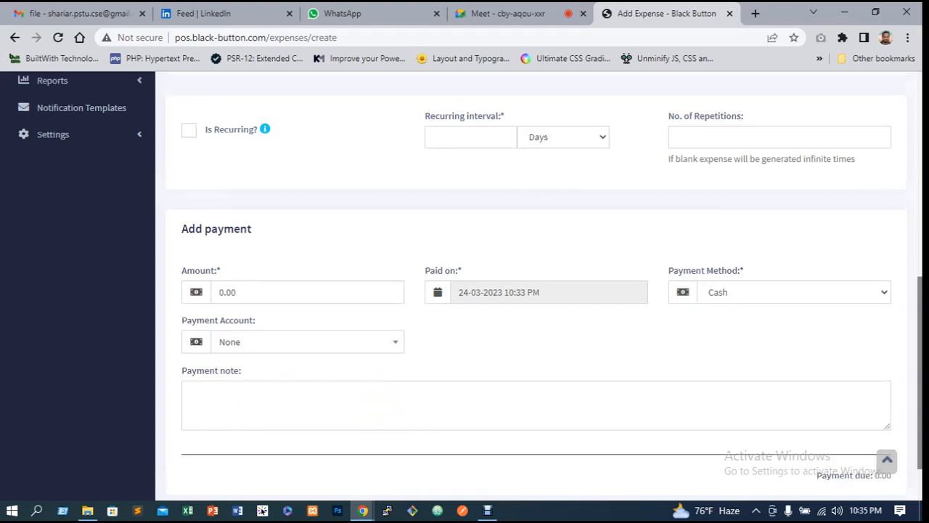
scroll(465, 290, up, 5)
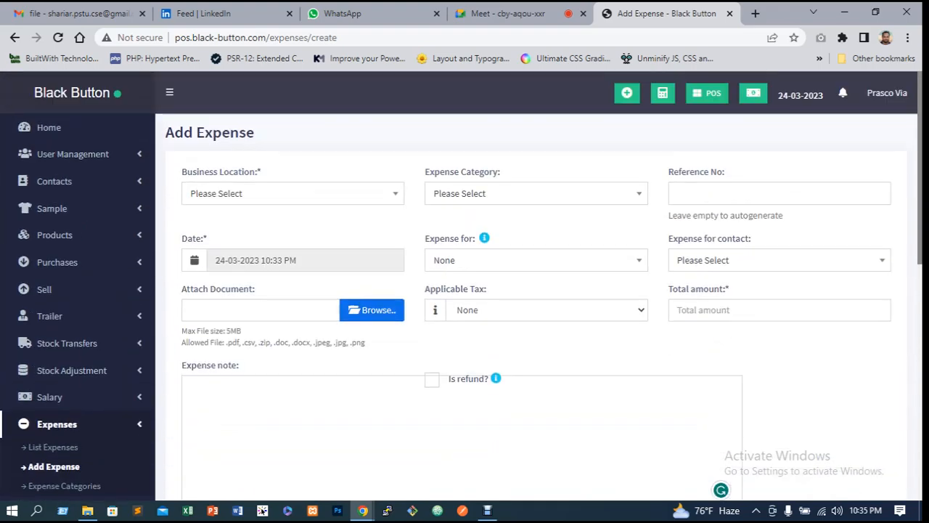
Browse the expense category options without choosing one
click(536, 194)
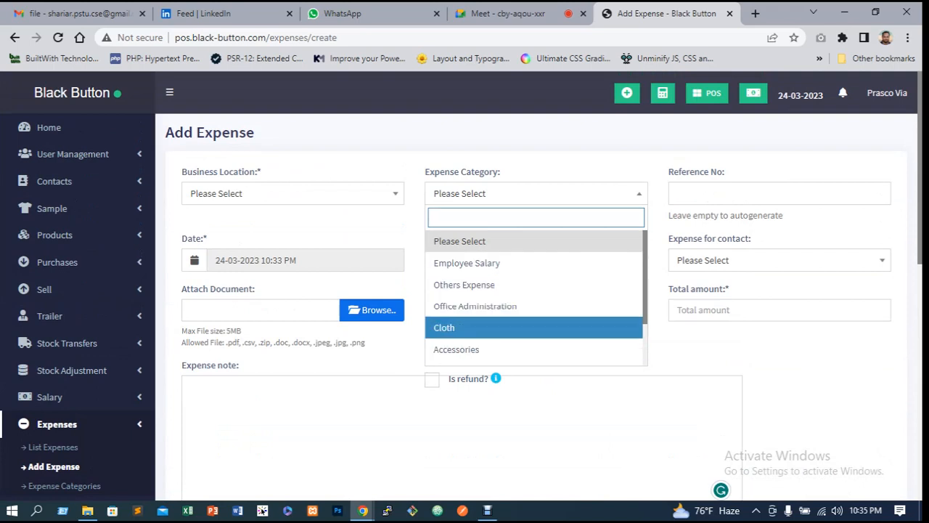
key(Up)
key(Up)
key(Up)
key(Down)
key(Down)
key(Down)
key(Down)
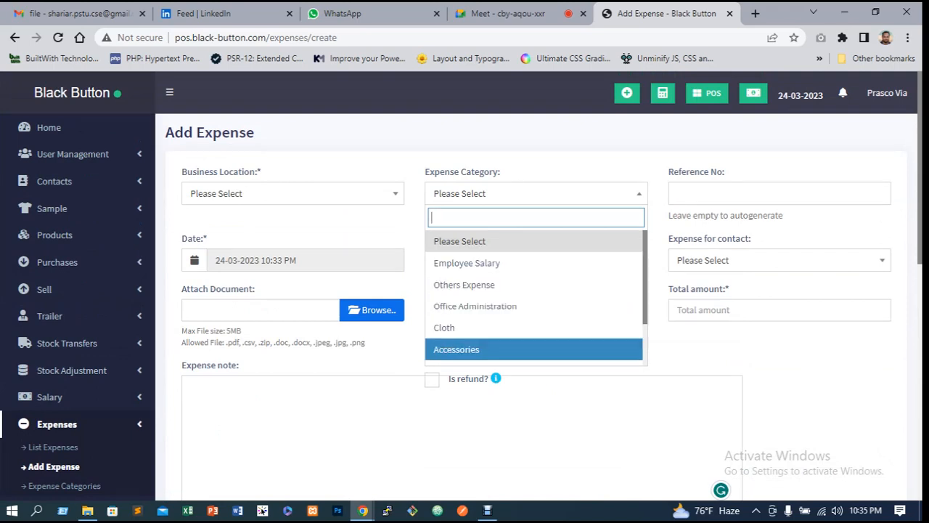
key(Escape)
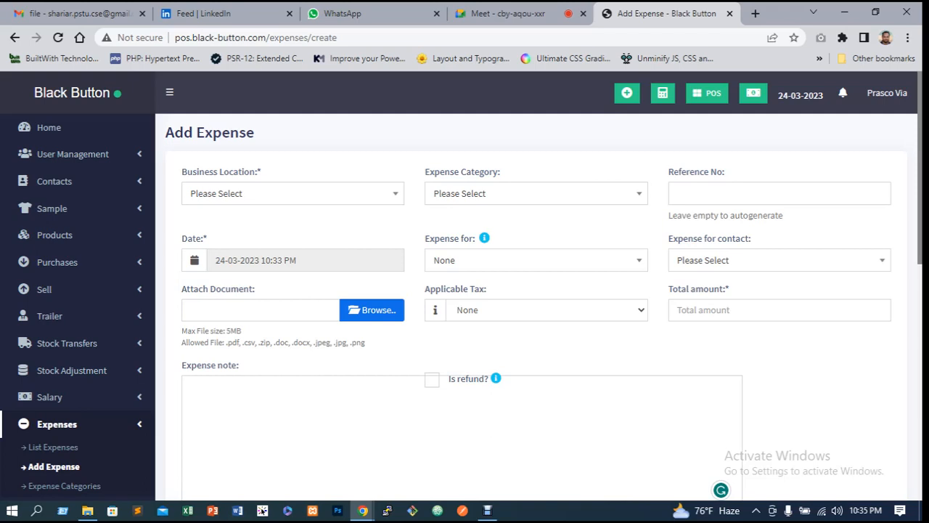
Set the business location to Black Button Warehouse (BBW0001) and the expense category to Cloth
click(292, 194)
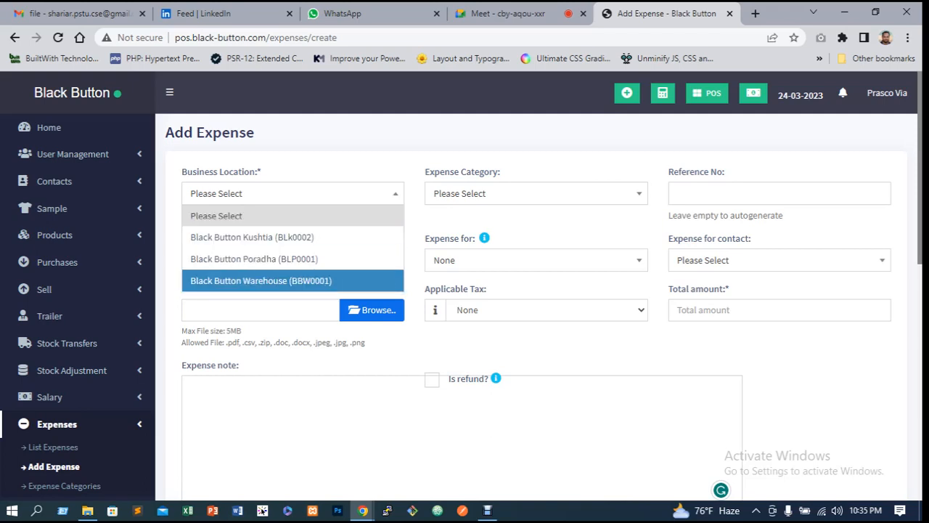
click(261, 281)
click(536, 194)
key(Down)
key(Down)
key(Down)
key(Down)
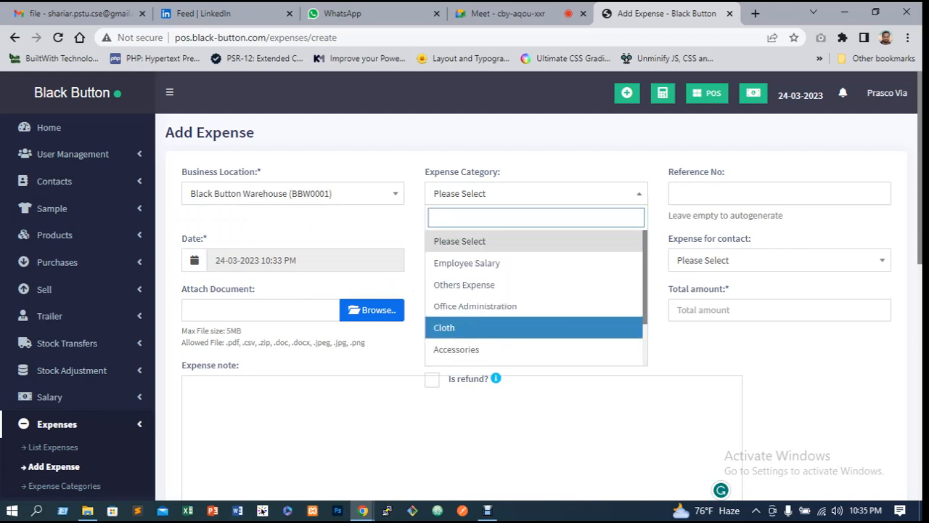
key(Return)
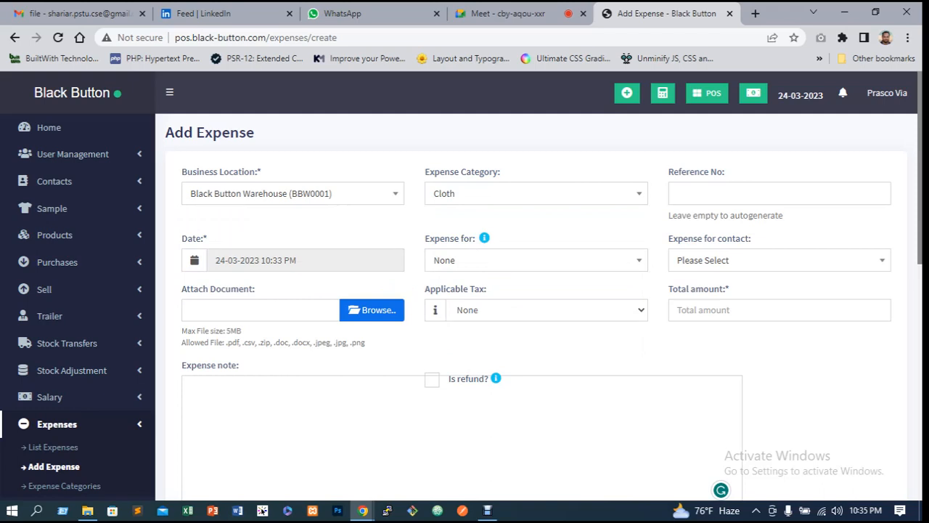
Enter Black Button as the reference number using the field's suggestions
click(779, 194)
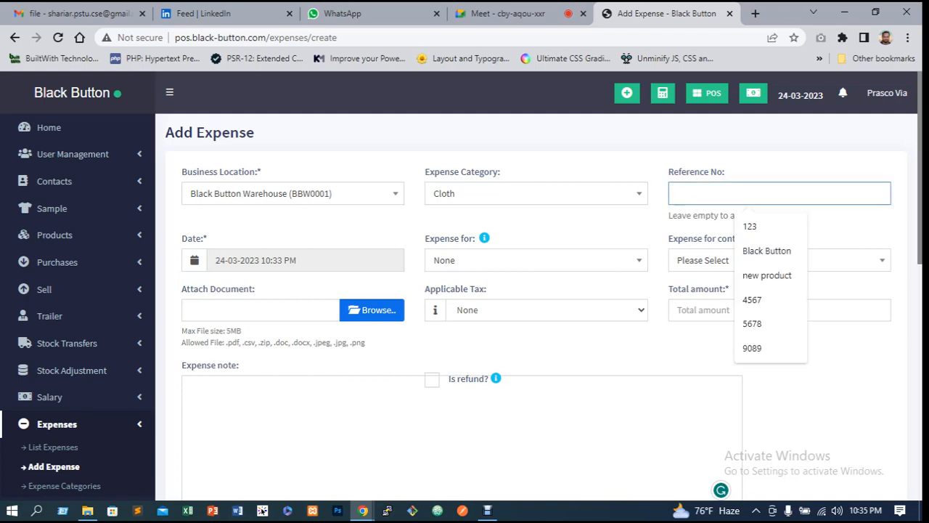
click(835, 221)
click(780, 194)
key(Down)
key(Down)
key(Return)
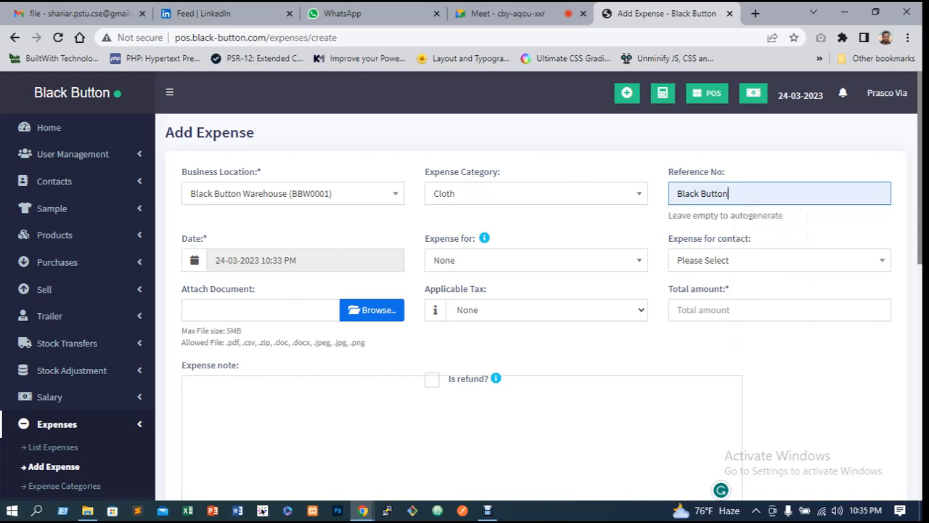
key(Tab)
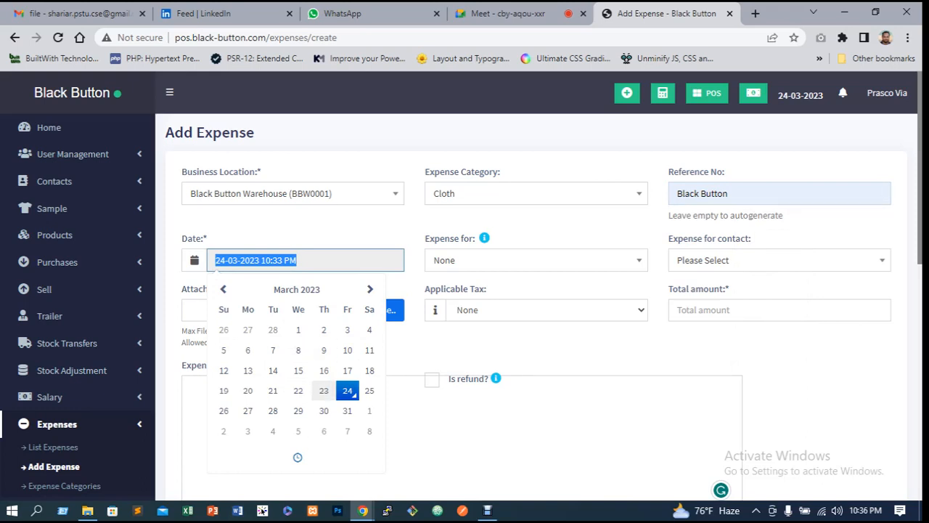
Set the expense date to 22-03-2023 and the total amount to 100
click(299, 390)
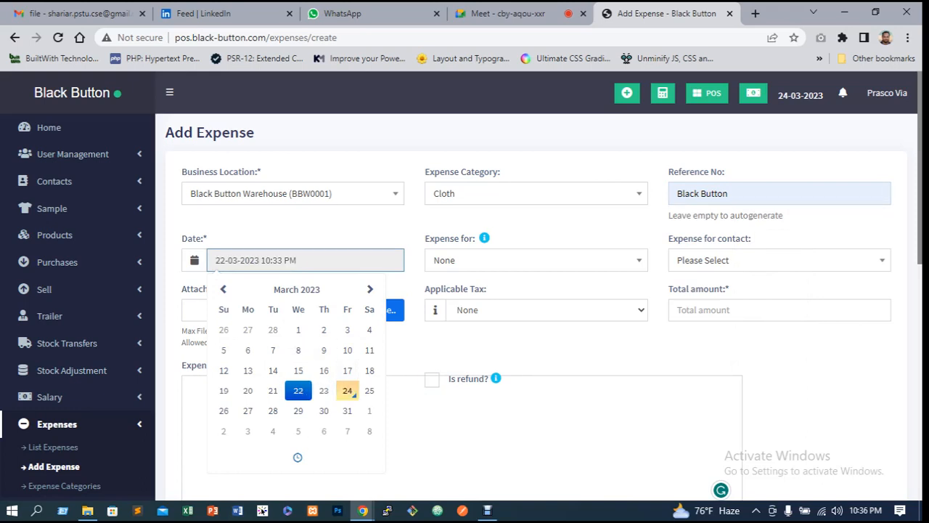
click(508, 345)
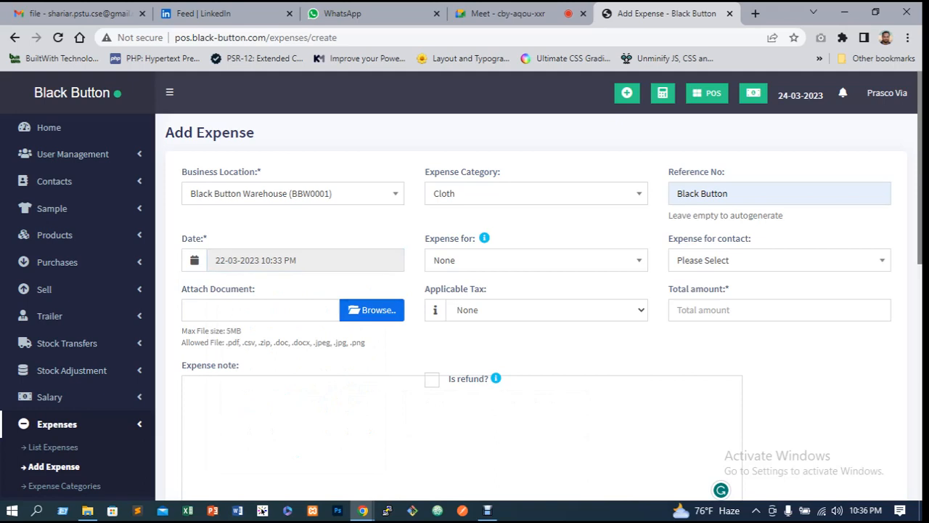
click(760, 310)
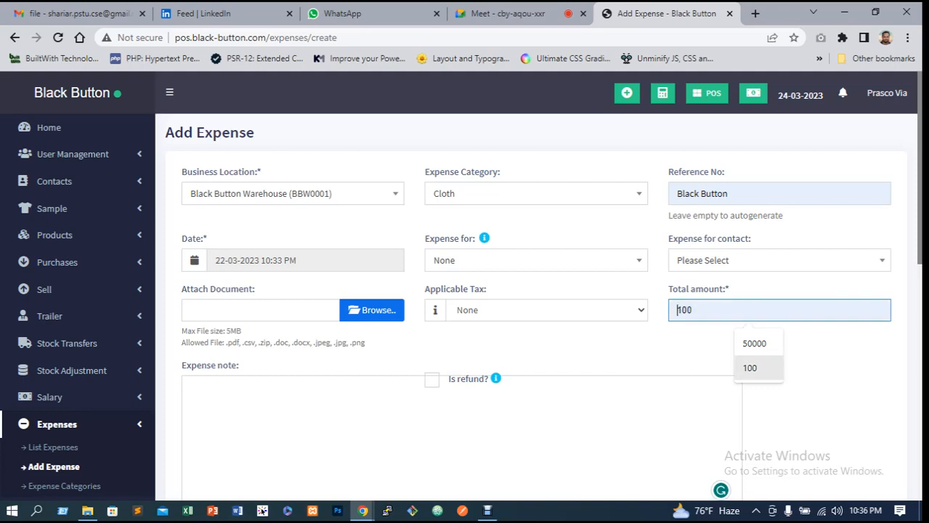
click(755, 367)
click(760, 354)
Enter "description here" as the expense note
scroll(537, 349, down, 1)
click(462, 371)
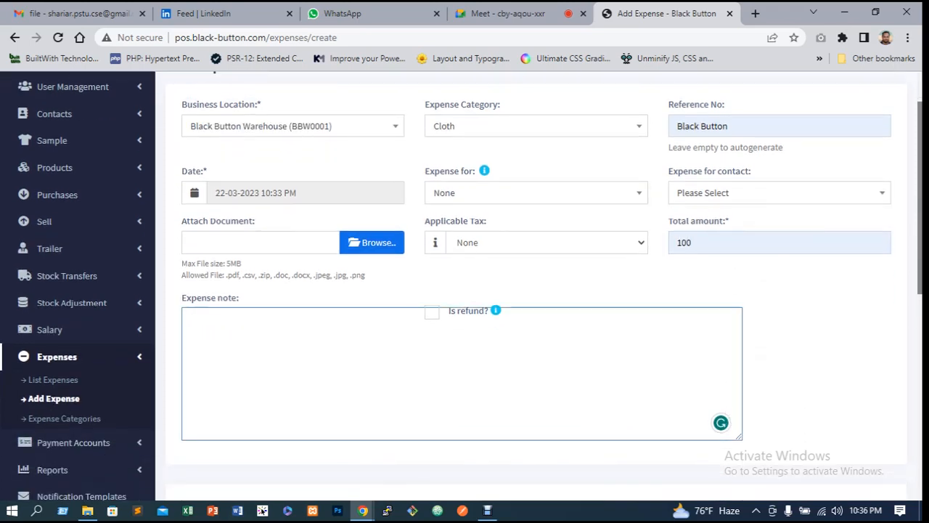
text(desc)
text(ripti)
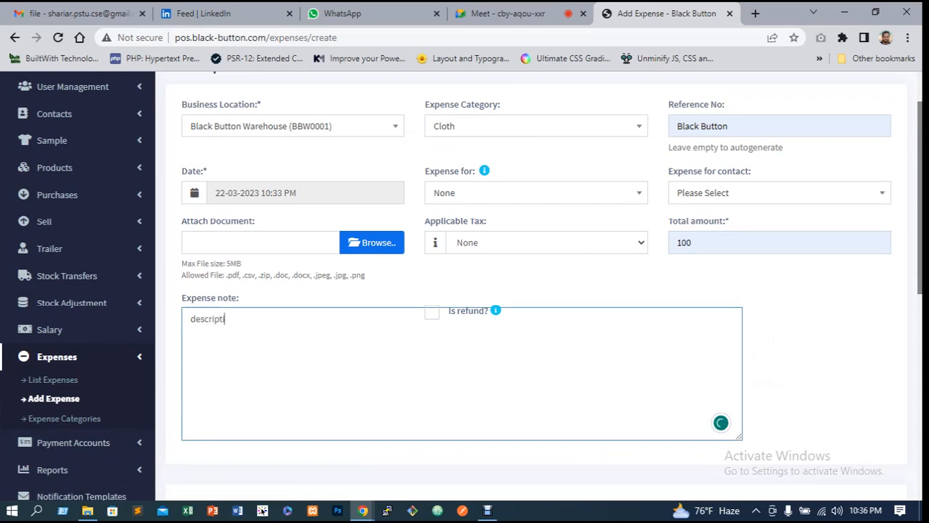
text(on here)
Set the payment amount to 100
scroll(537, 283, down, 6)
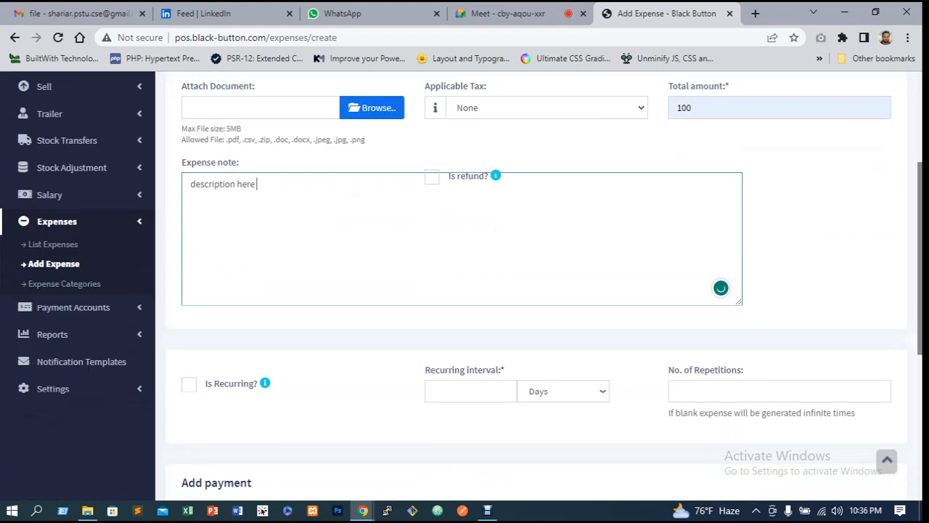
double_click(252, 276)
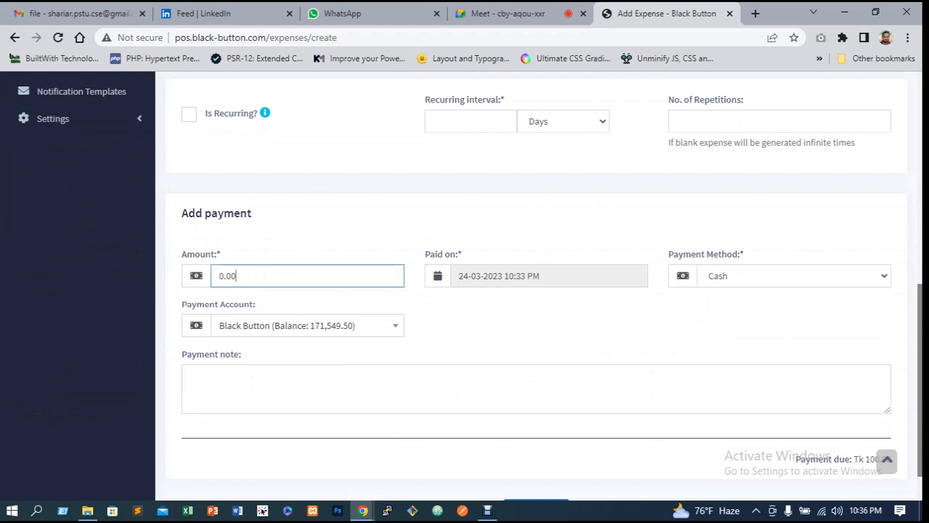
text(100)
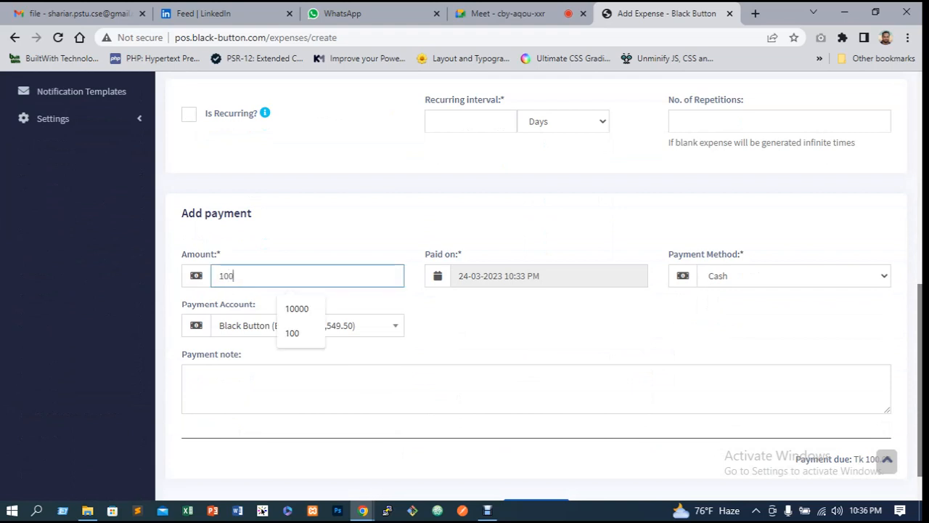
key(Tab)
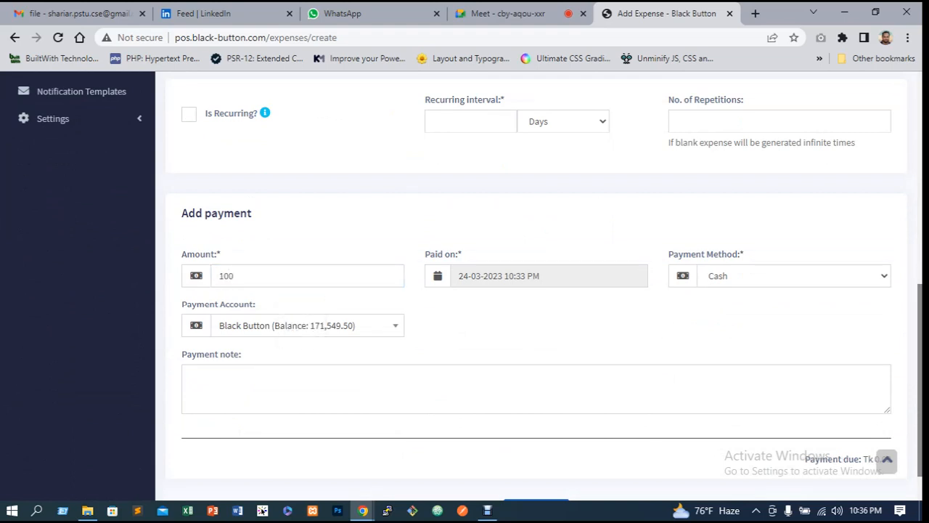
Set the payment date to 22-03-2023 and the payment method to Cash
key(Tab)
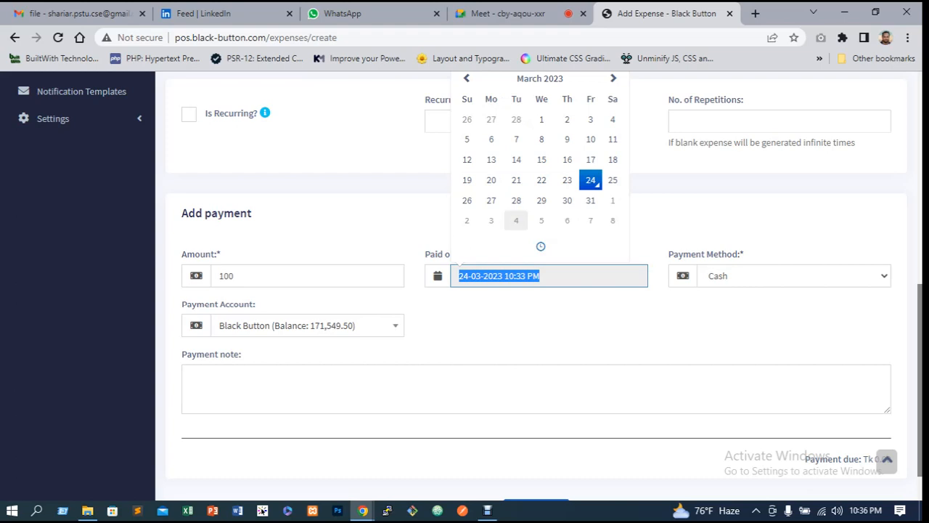
click(541, 179)
click(793, 276)
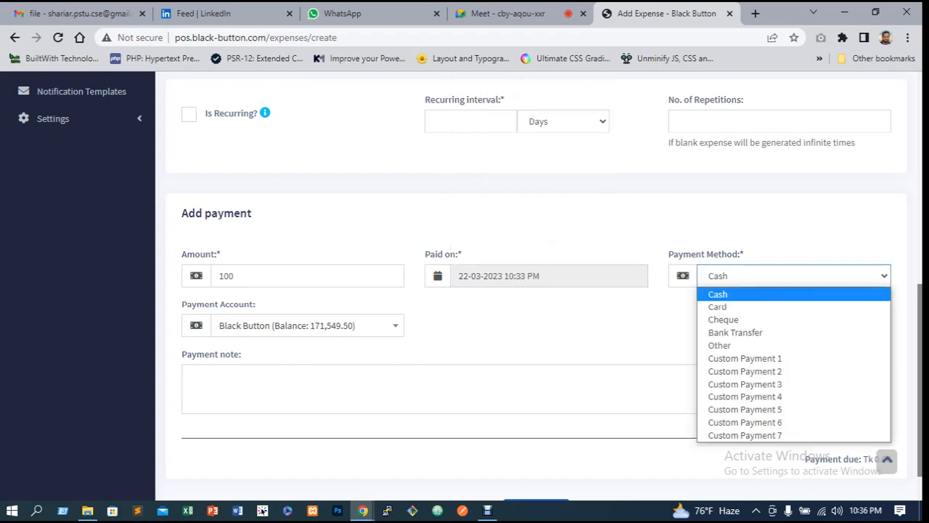
click(769, 294)
Select Black Button Warehouse as the payment account and enter "paid" as the payment note
key(Tab)
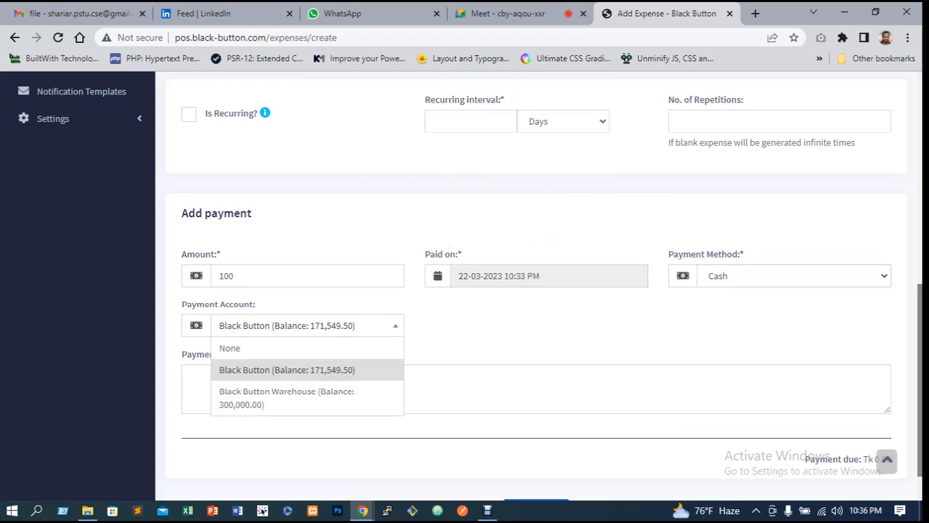
key(Down)
key(Return)
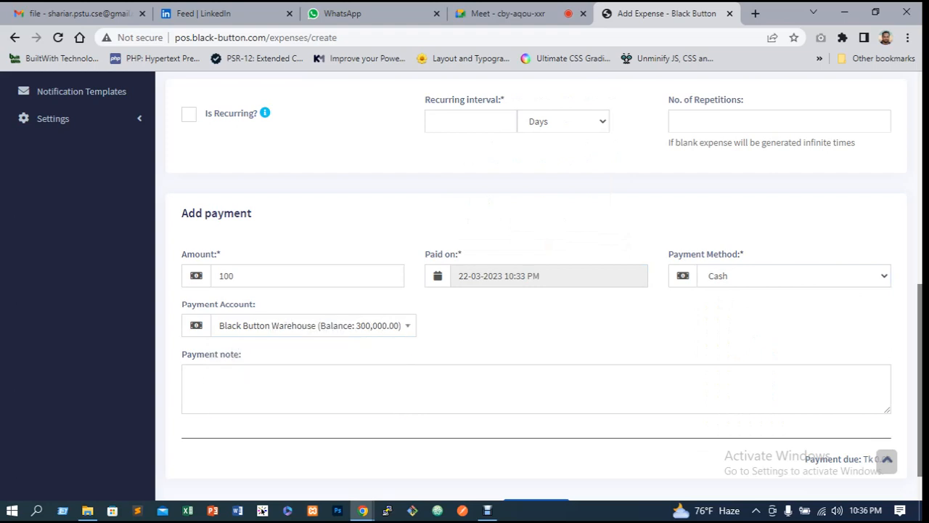
key(Tab)
text(pa)
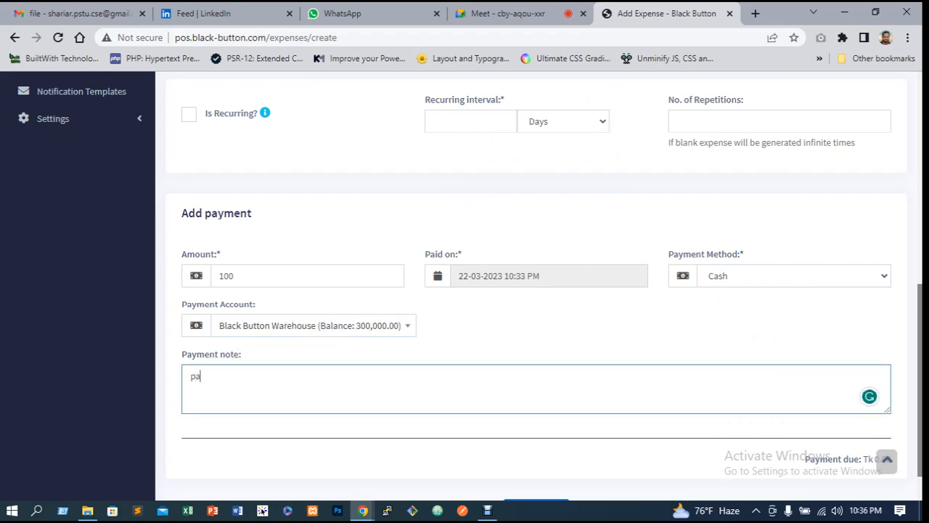
text(id)
Save the new expense
scroll(471, 286, down, 1)
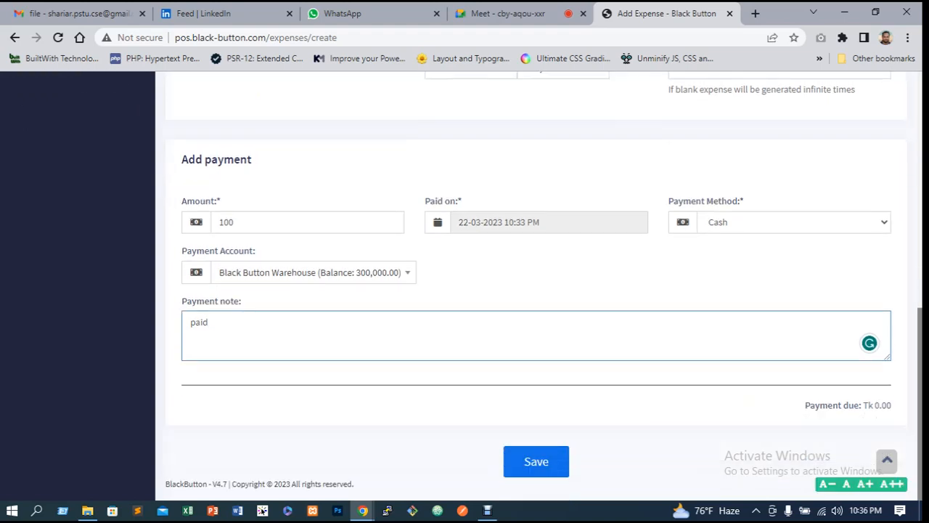
key(Tab)
key(Return)
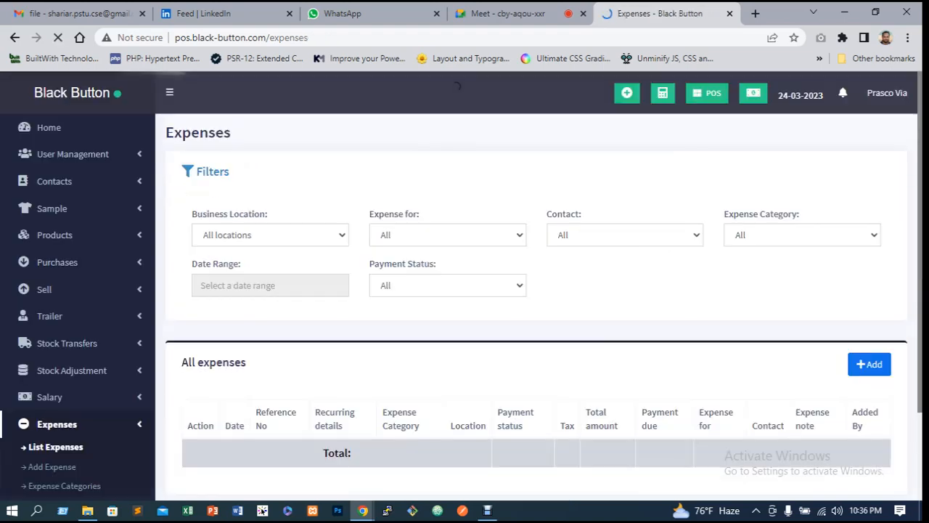
Open the expense list and review the recorded expenses
scroll(53, 399, down, 1)
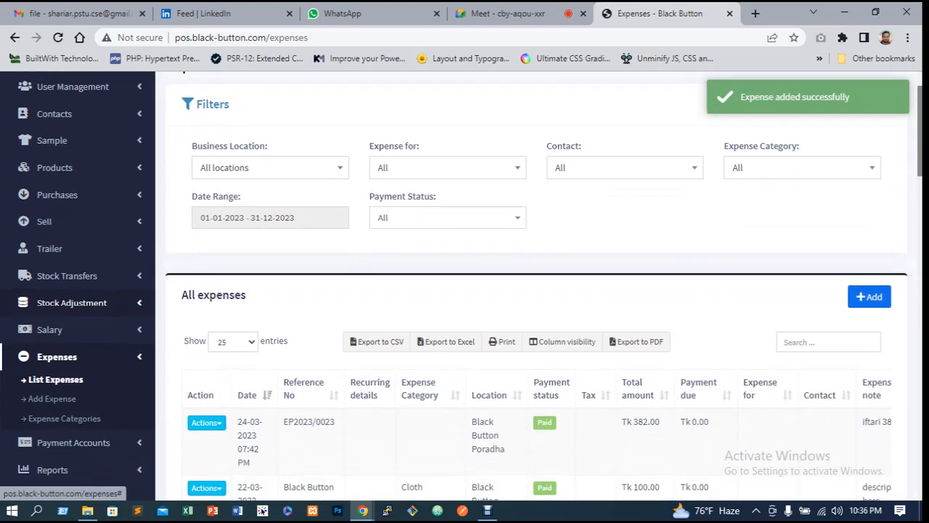
click(56, 380)
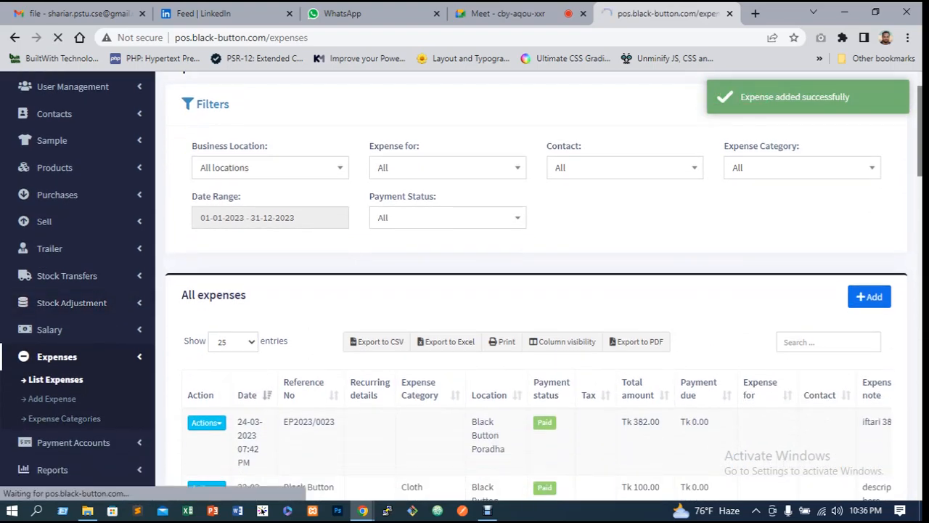
scroll(55, 380, down, 2)
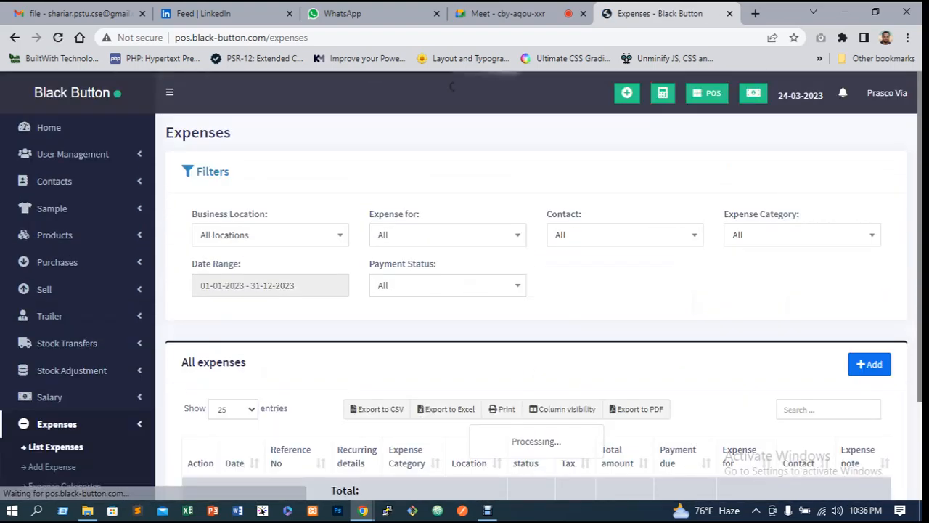
scroll(465, 287, down, 2)
scroll(465, 287, down, 3)
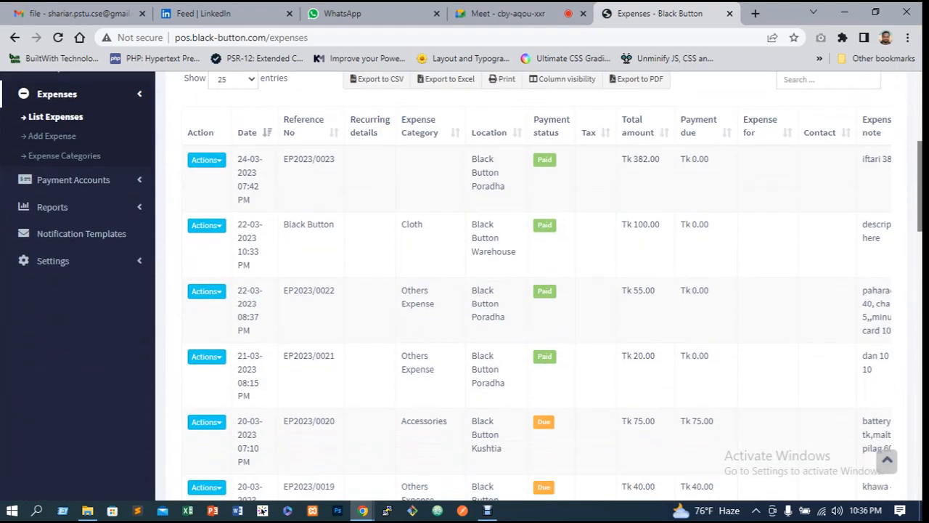
scroll(465, 287, down, 2)
scroll(465, 287, down, 2)
scroll(465, 287, up, 3)
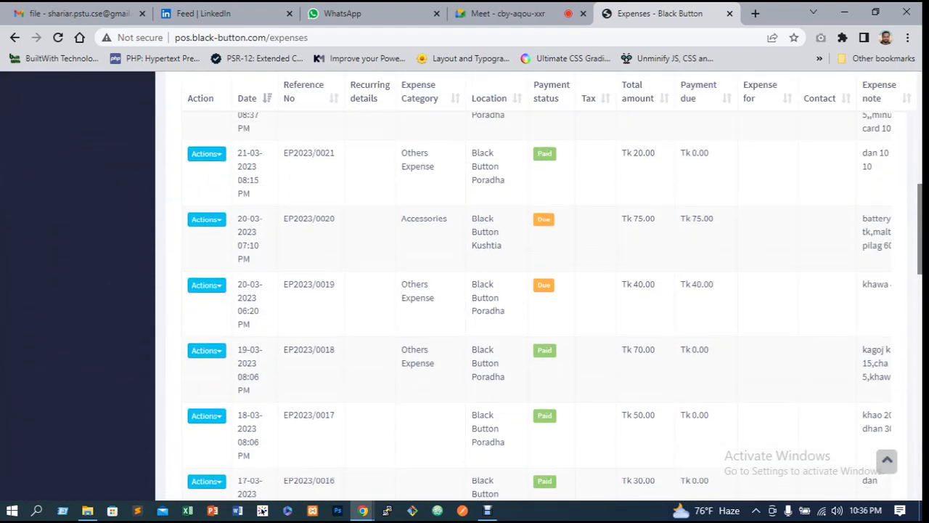
scroll(465, 287, up, 2)
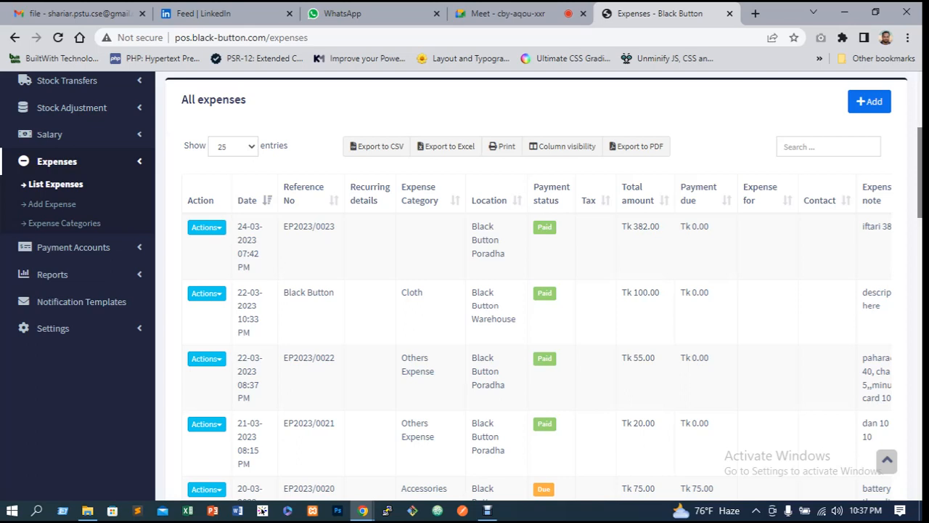
Search the expense list for 100
click(829, 147)
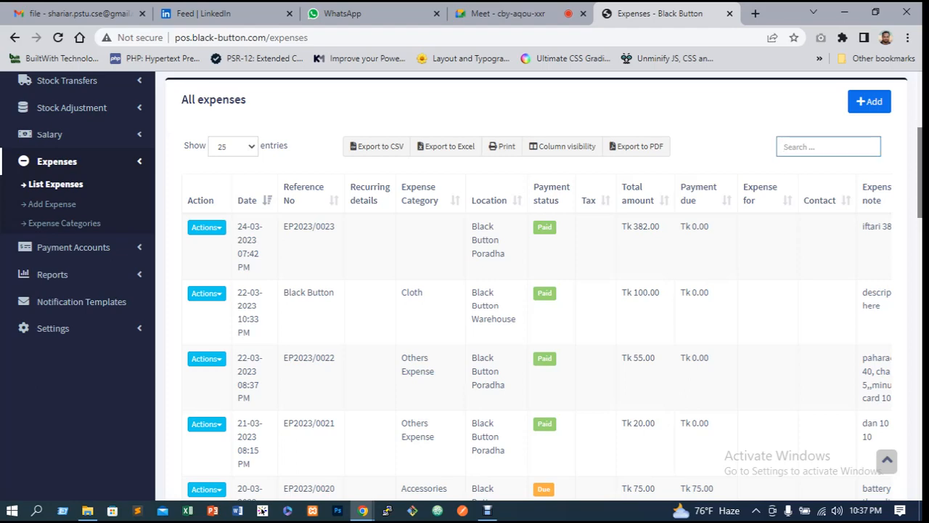
text(100)
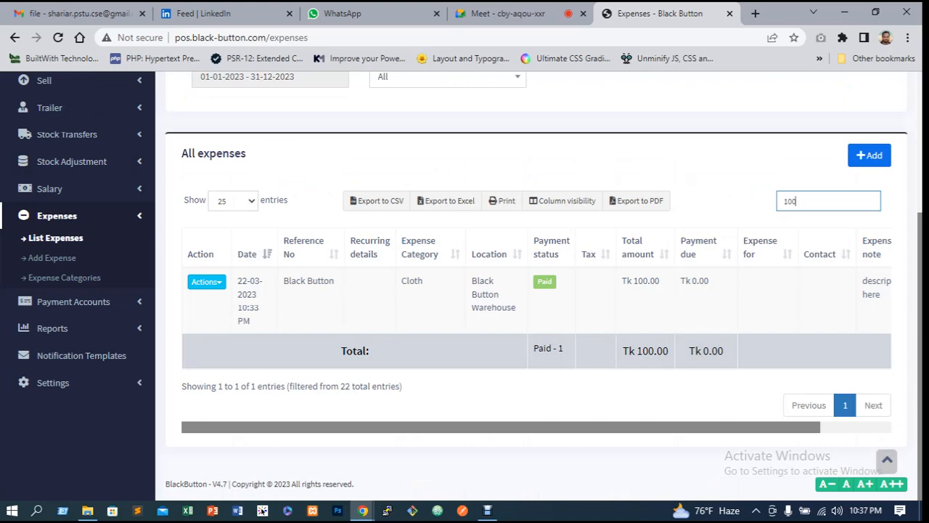
mouse_move(546, 427)
mouse_down()
mouse_move(617, 427)
mouse_move(543, 427)
mouse_up()
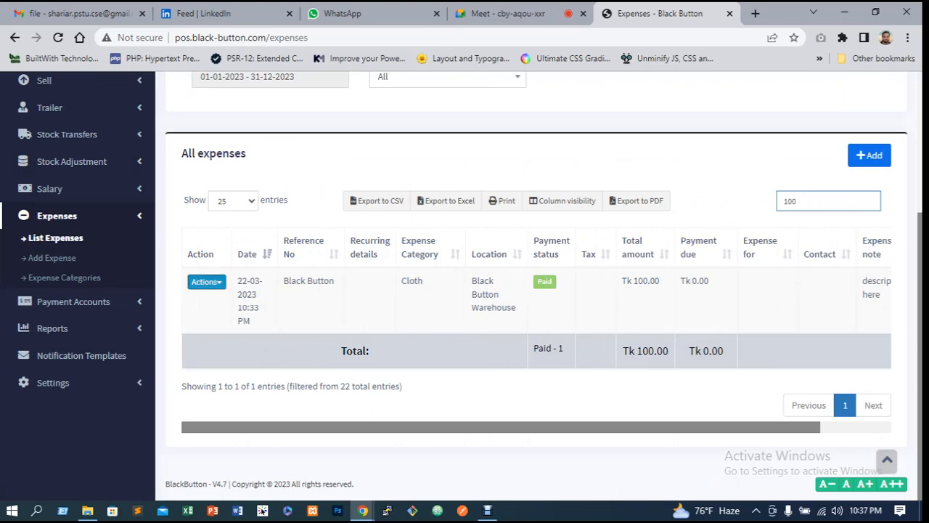
click(207, 282)
click(232, 320)
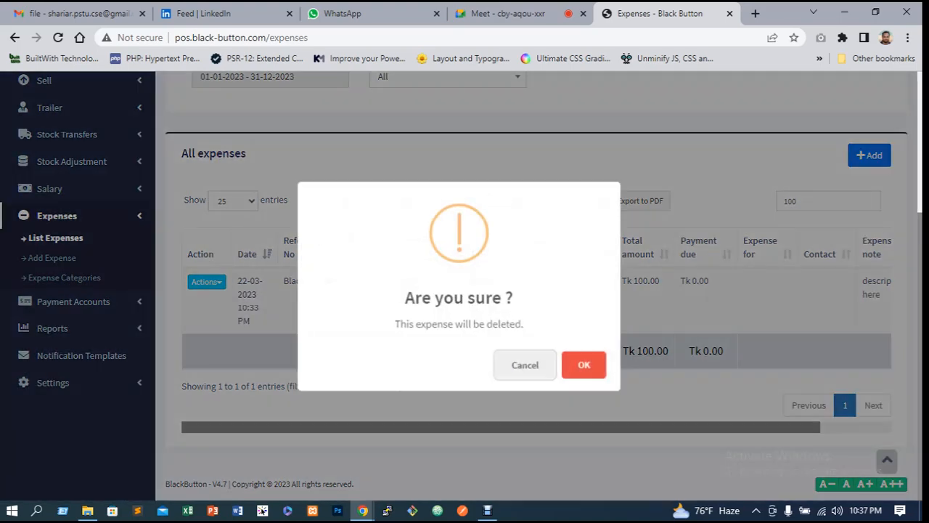
key(Escape)
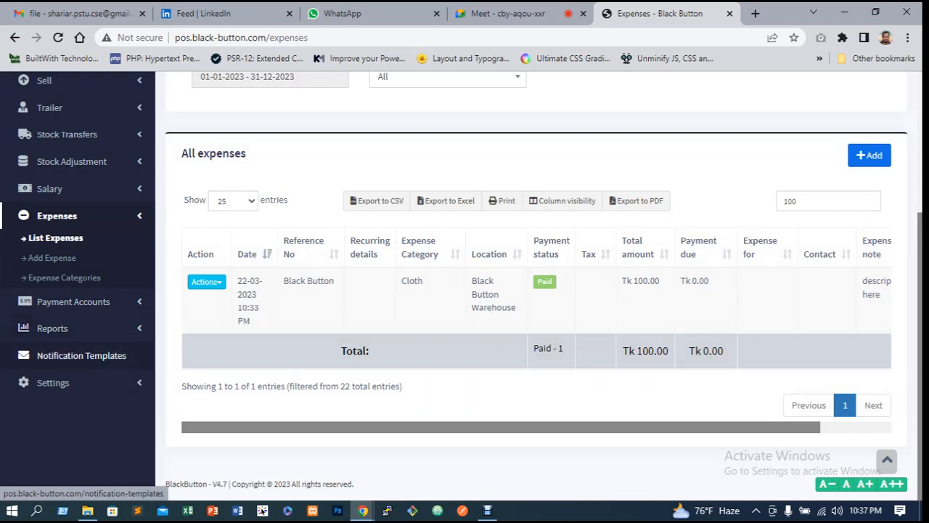
Open the payment accounts list and examine the account balances
click(53, 329)
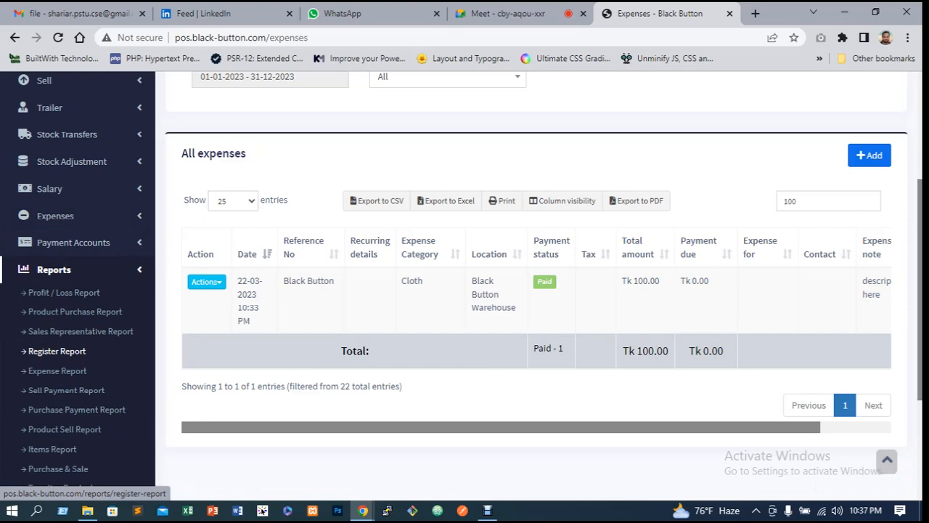
scroll(58, 351, down, 2)
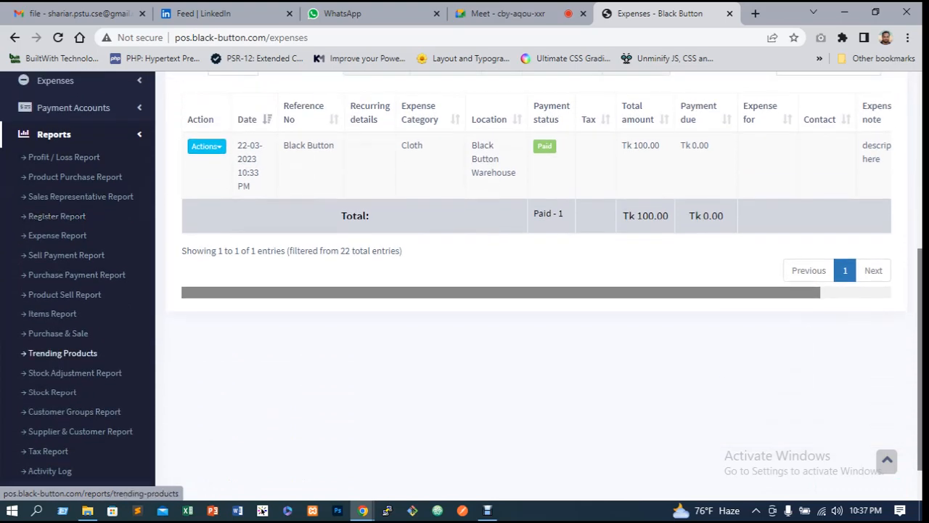
scroll(58, 351, up, 2)
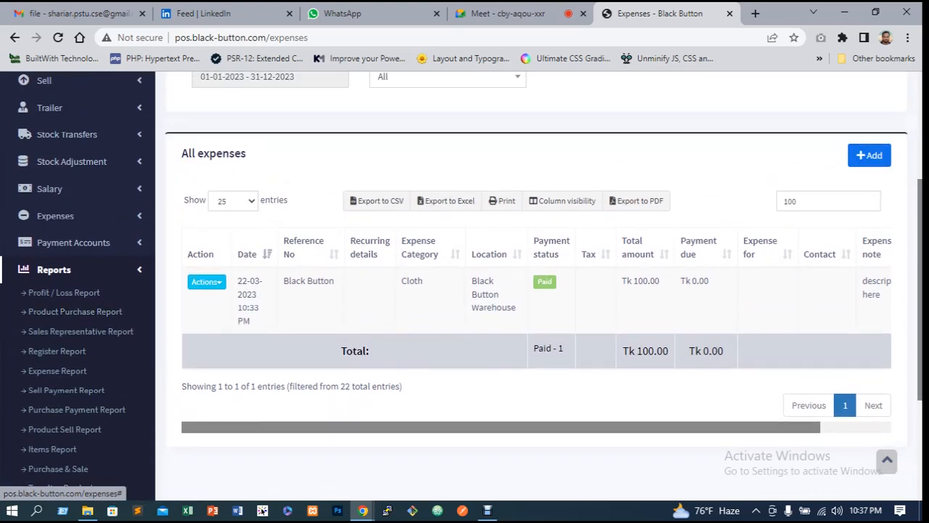
click(73, 242)
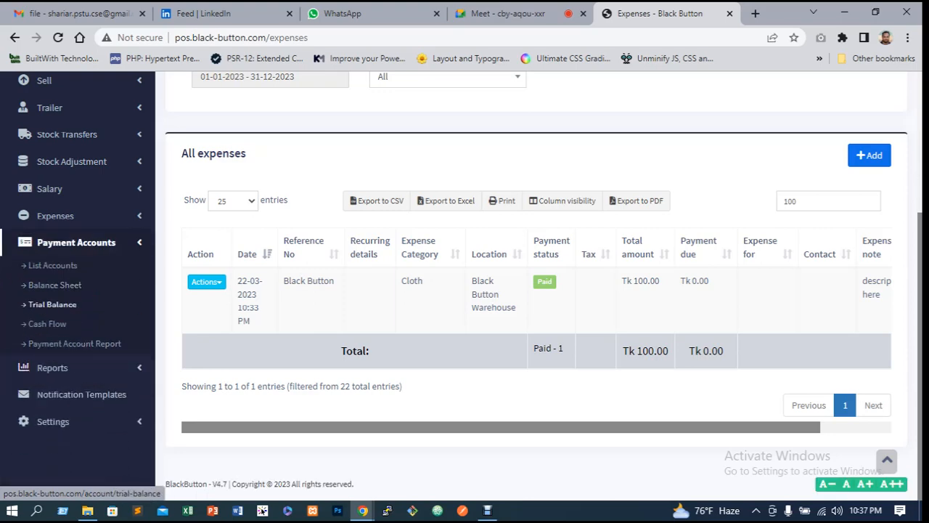
scroll(47, 328, up, 1)
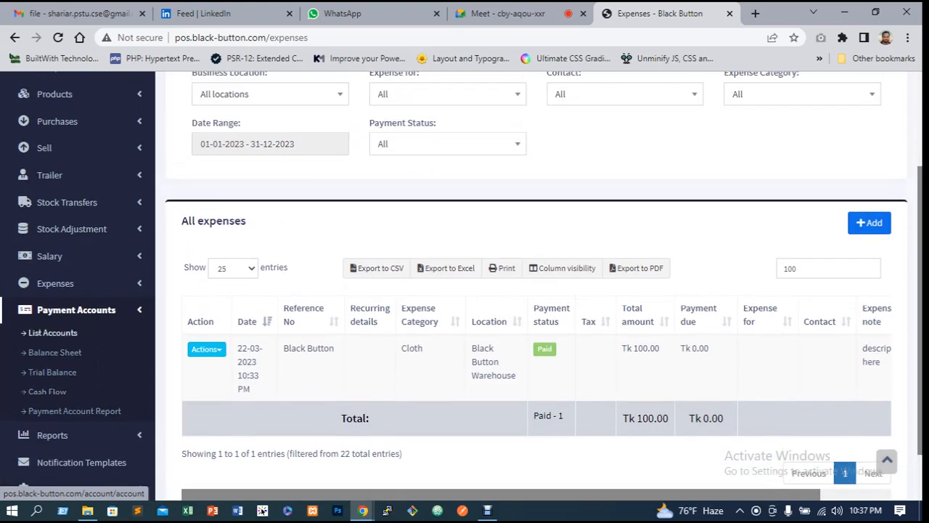
click(47, 332)
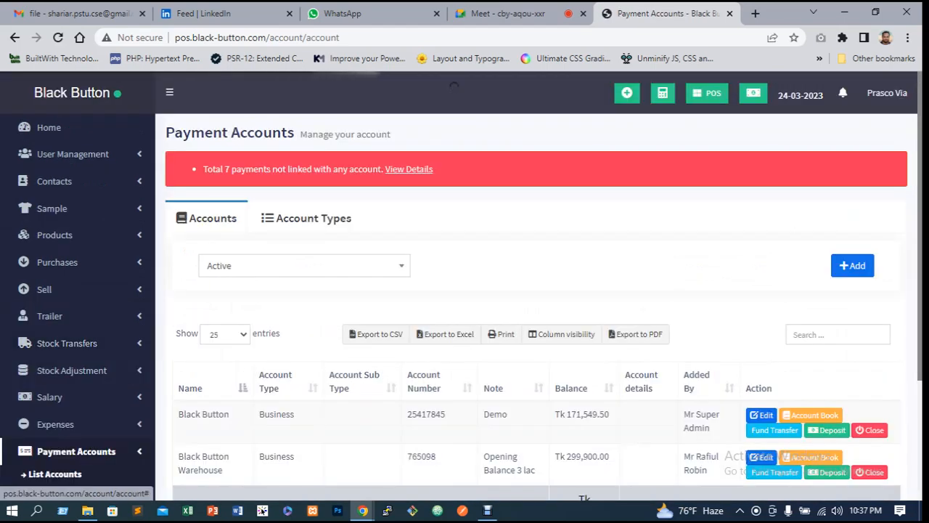
scroll(538, 291, down, 1)
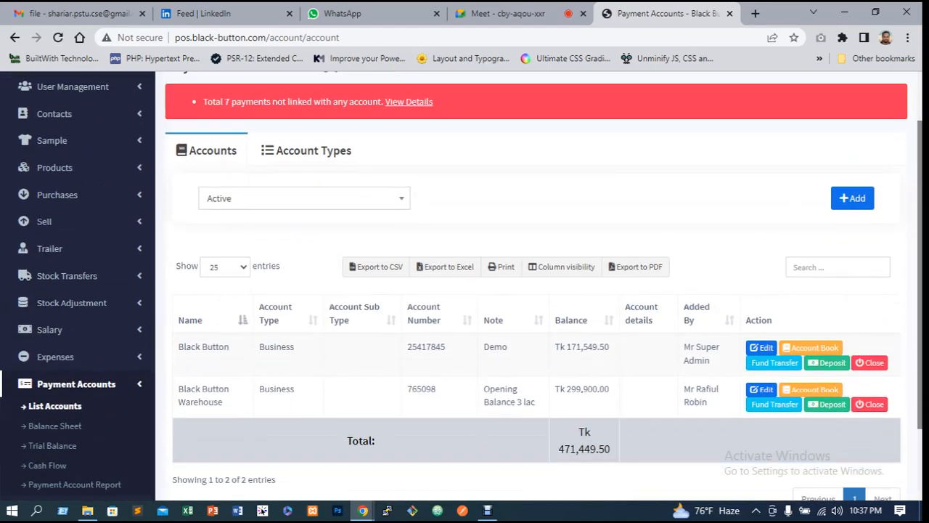
scroll(538, 291, down, 1)
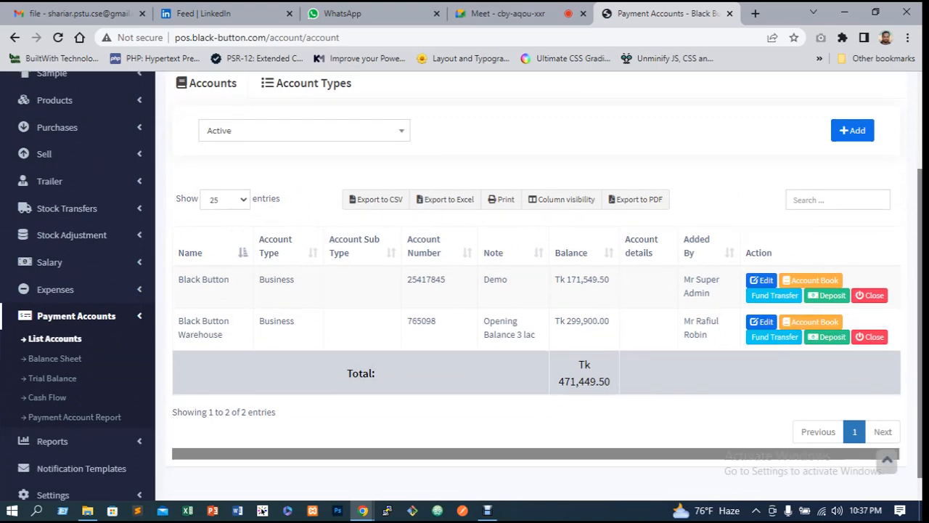
drag(580, 321, 605, 321)
scroll(605, 321, up, 2)
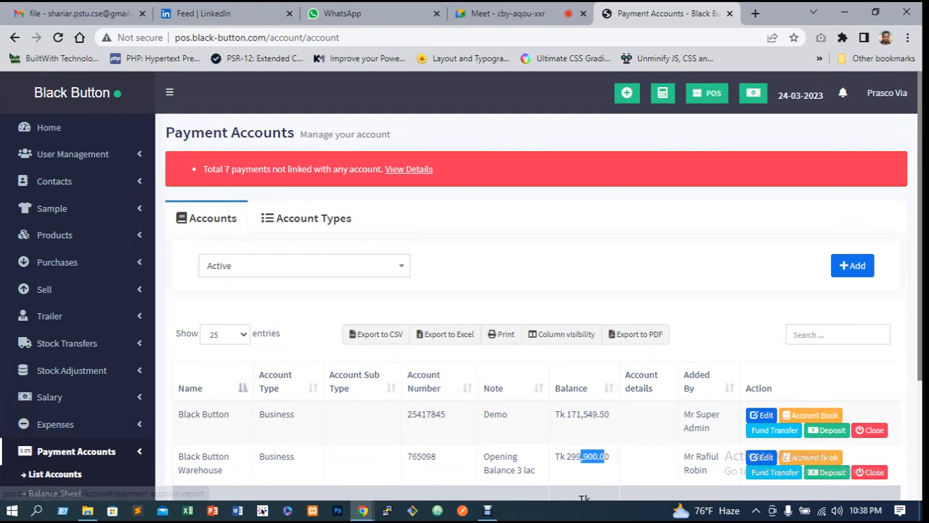
Open the details of payments not linked to any account
click(409, 169)
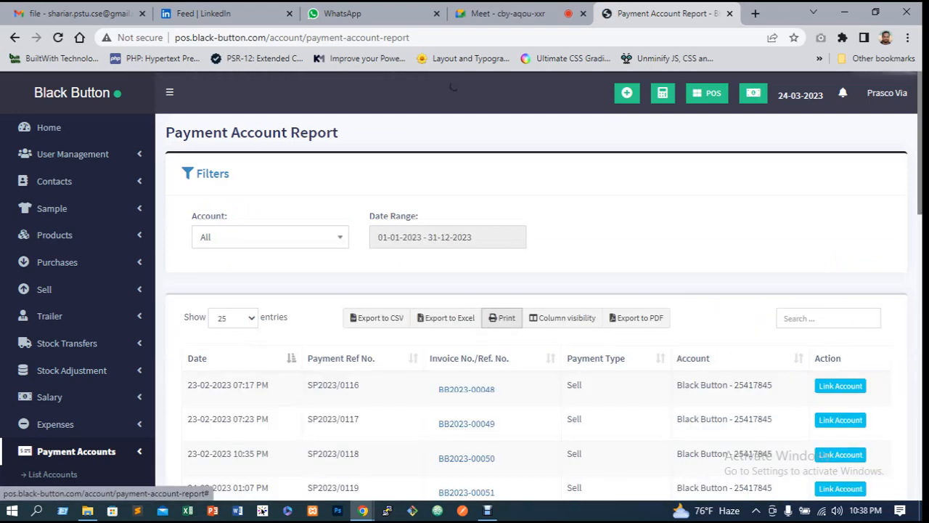
scroll(538, 291, down, 2)
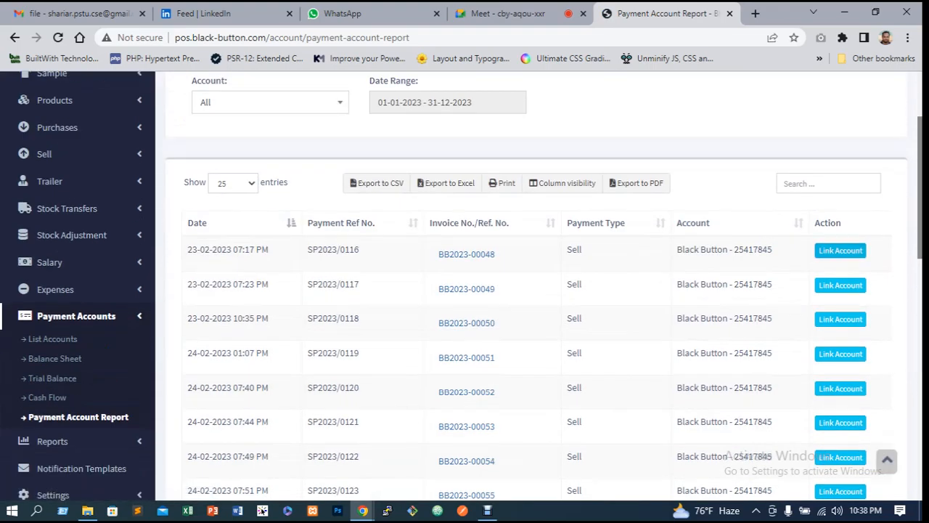
Link payment SP2023/0116 to the Black Button account
click(841, 250)
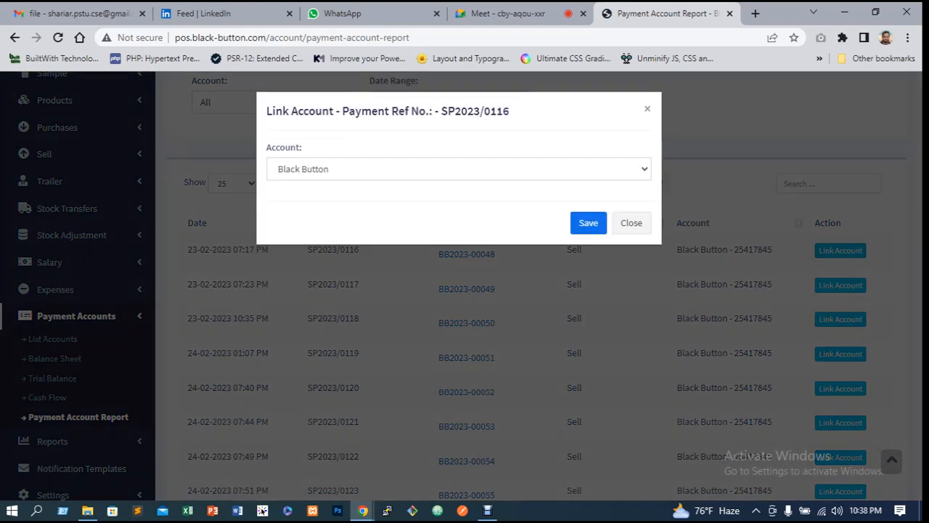
click(466, 323)
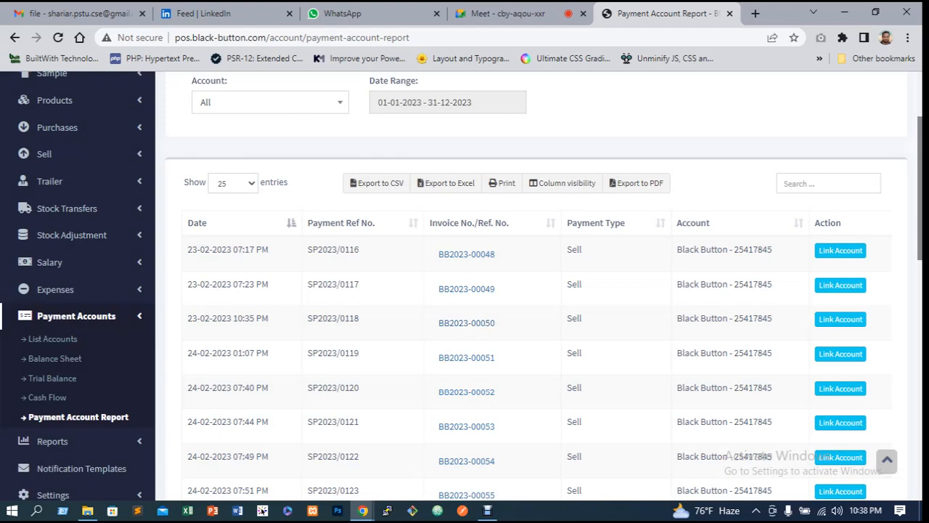
click(841, 250)
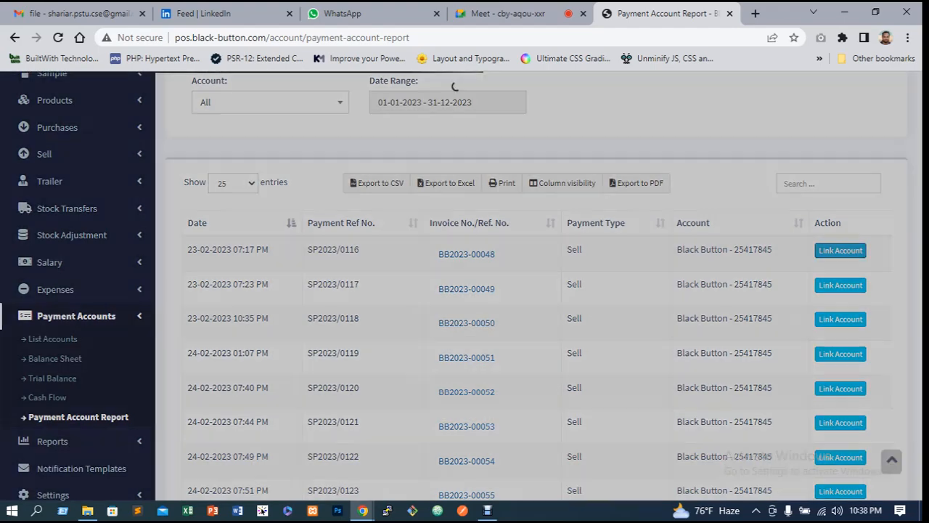
click(459, 169)
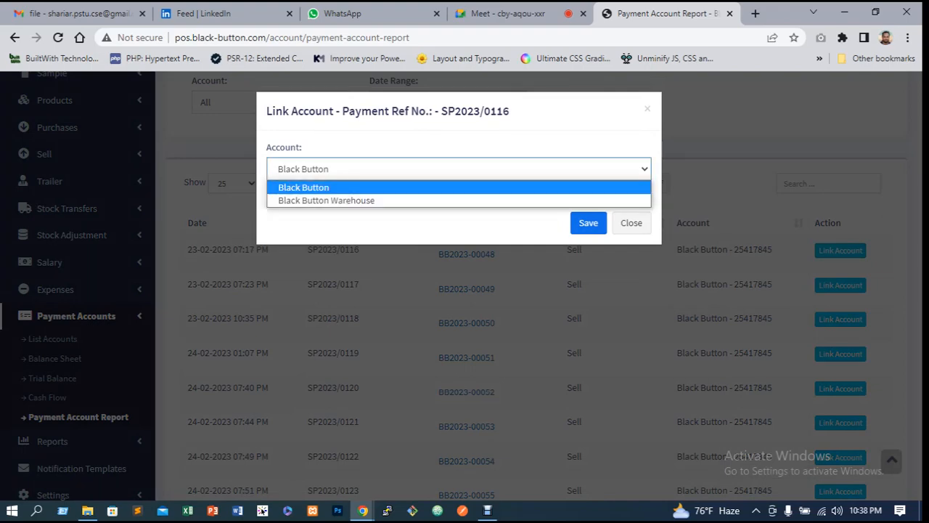
key(Escape)
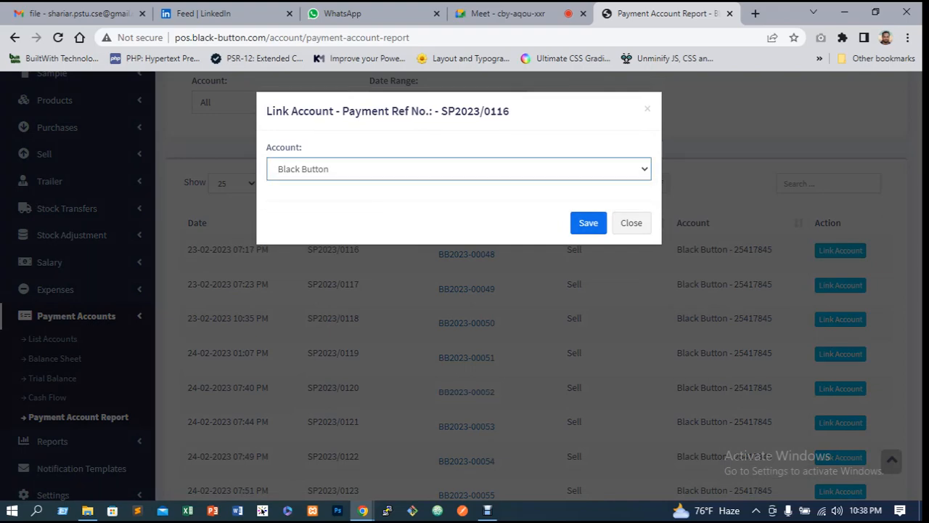
click(588, 223)
Open the payment accounts list and examine the account balances
scroll(589, 223, down, 1)
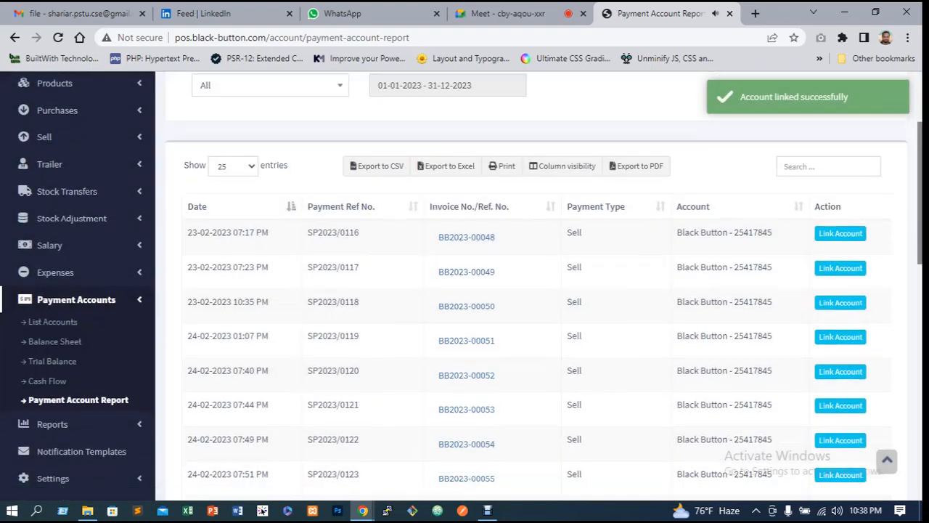
scroll(588, 223, up, 2)
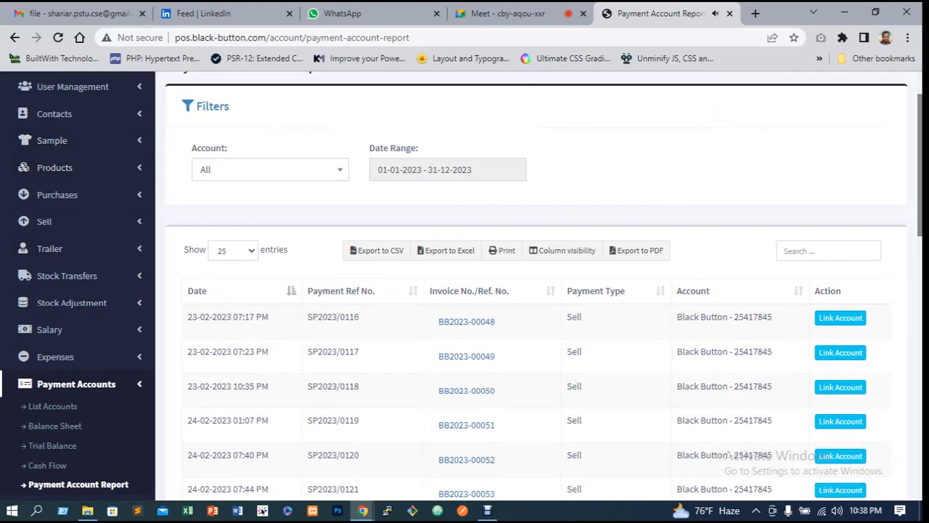
scroll(53, 310, down, 3)
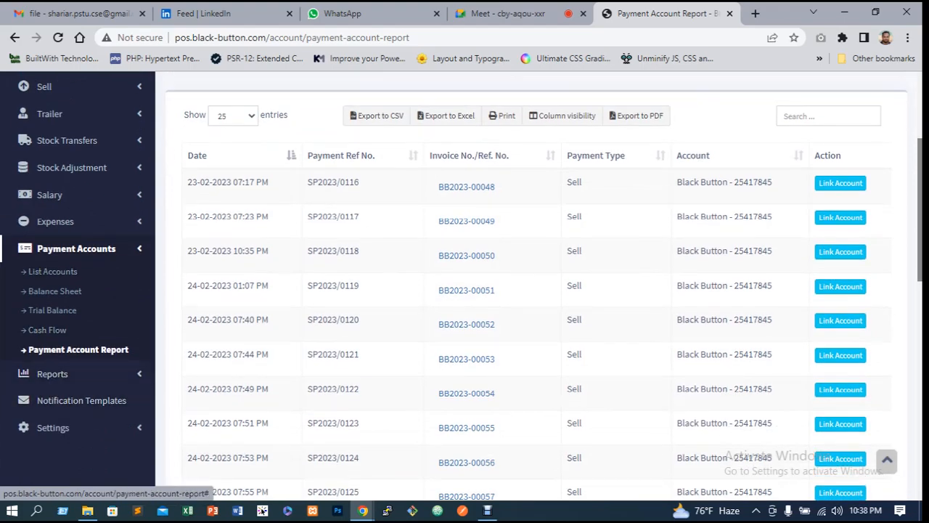
scroll(52, 271, down, 1)
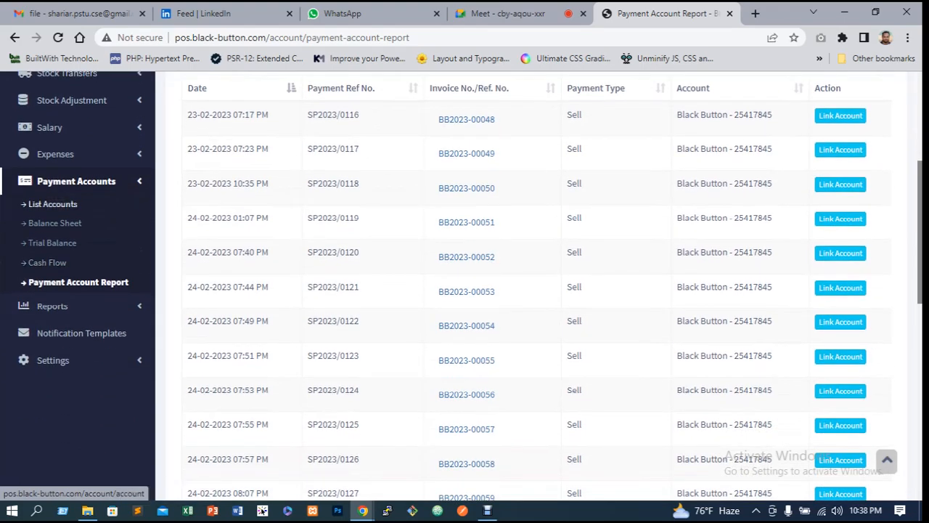
click(52, 204)
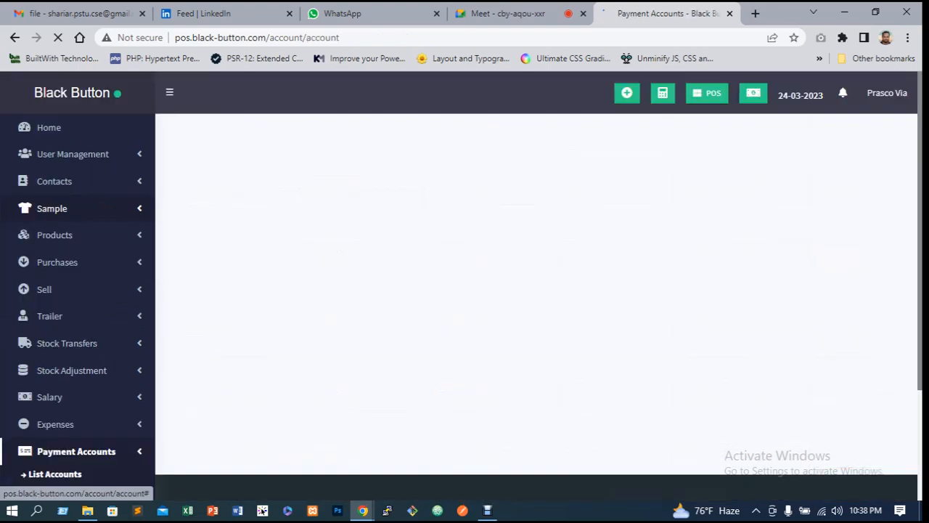
scroll(537, 290, down, 3)
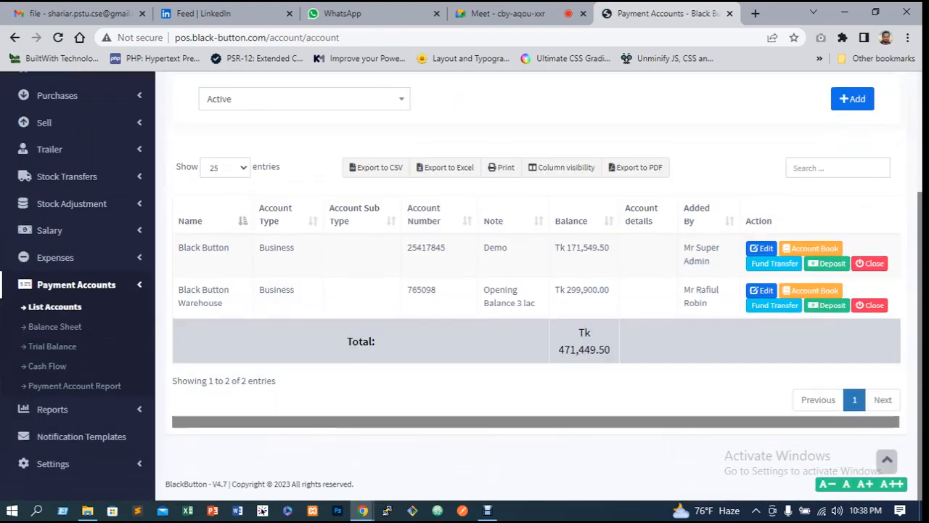
scroll(537, 290, up, 1)
scroll(538, 291, down, 1)
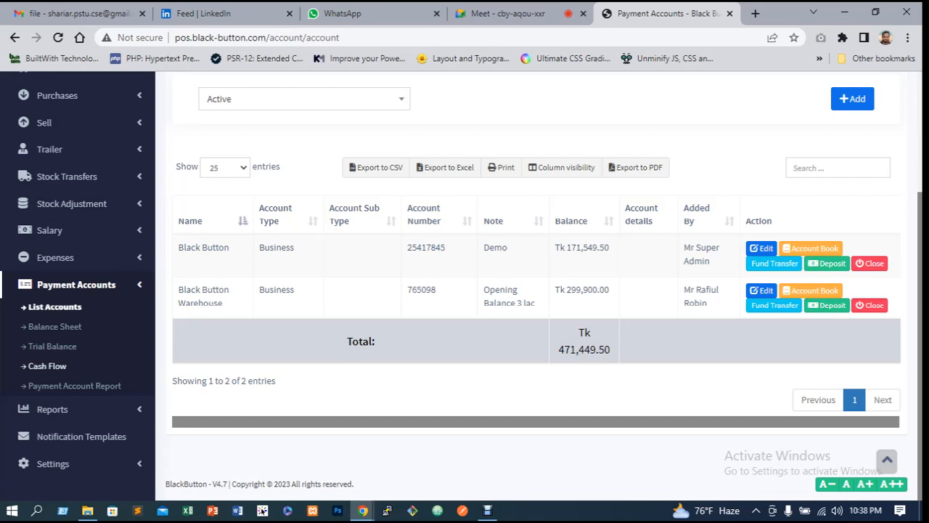
Search the expense list for 100 and delete the Cloth expense at Black Button Warehouse
click(55, 257)
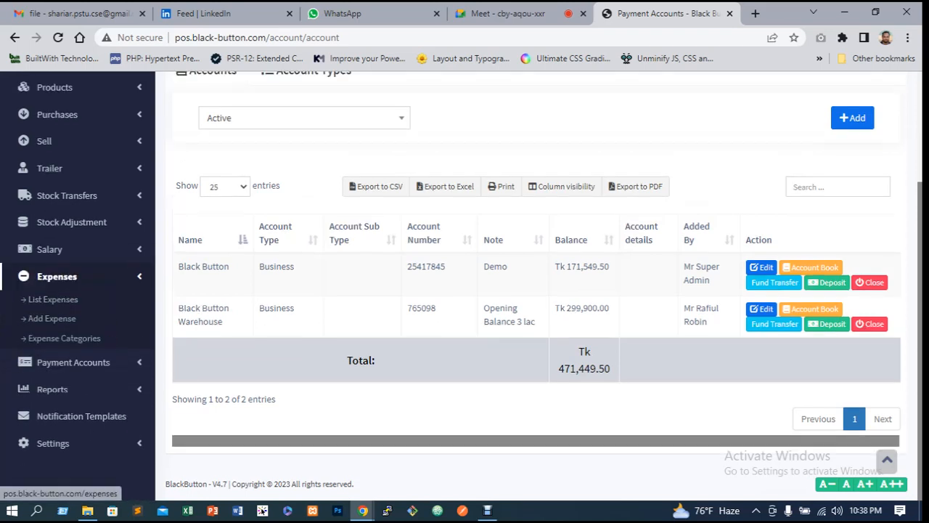
click(52, 299)
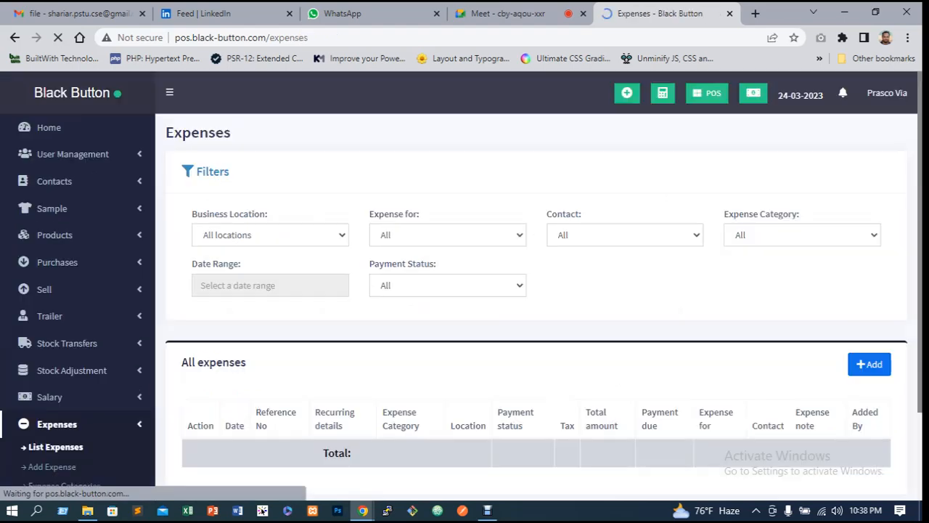
scroll(456, 85, down, 4)
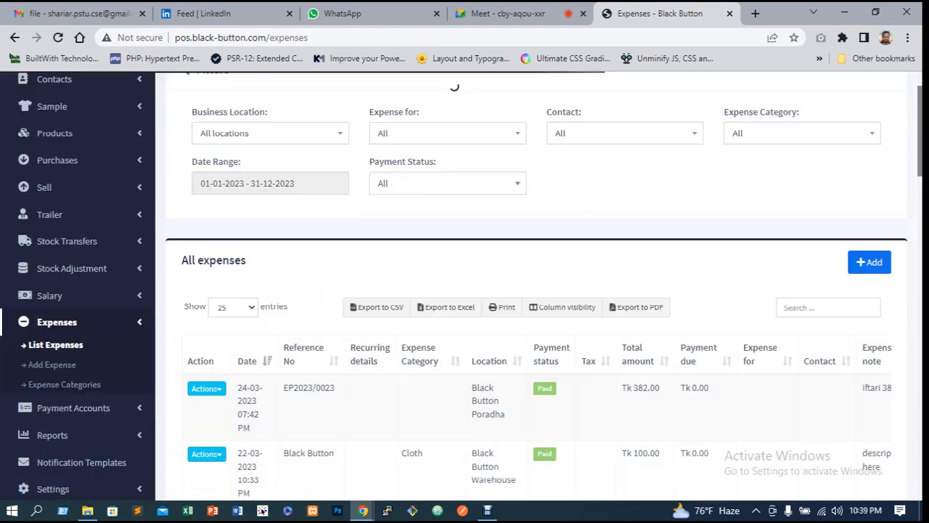
scroll(451, 84, up, 3)
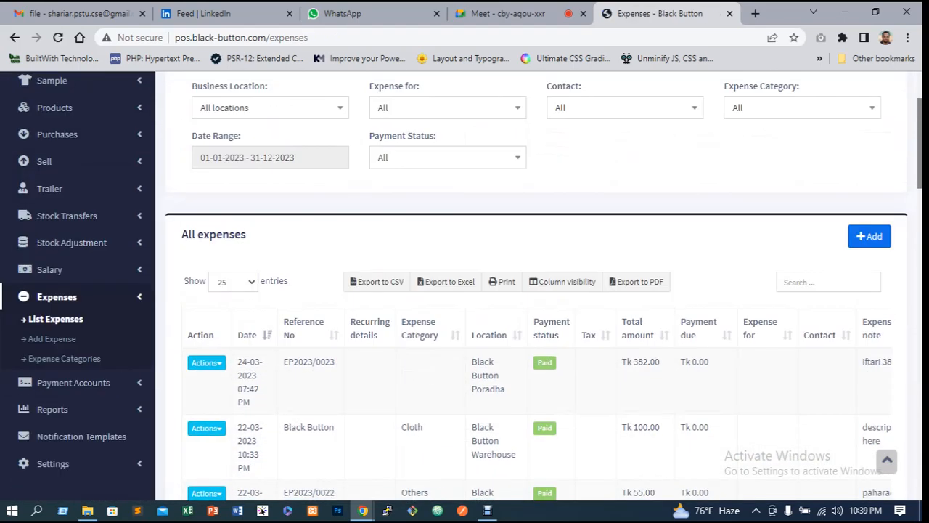
click(829, 282)
text(1)
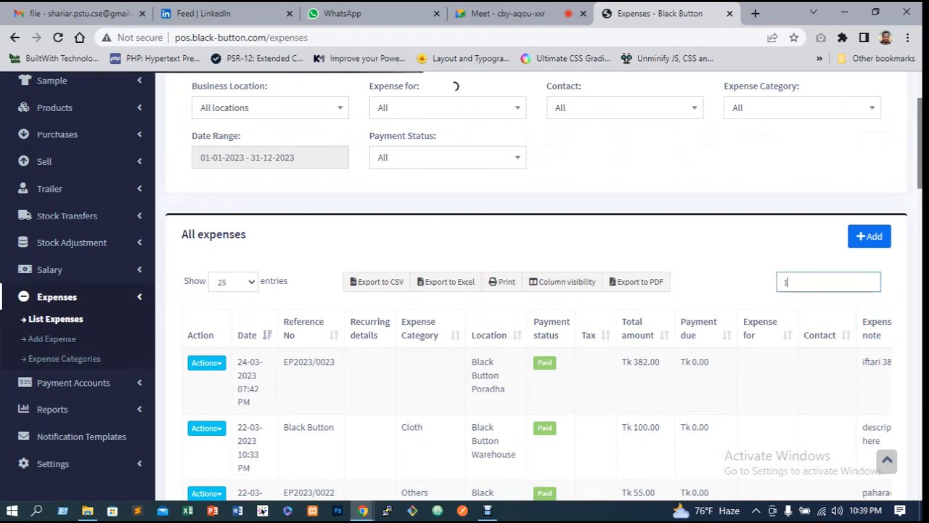
text(00)
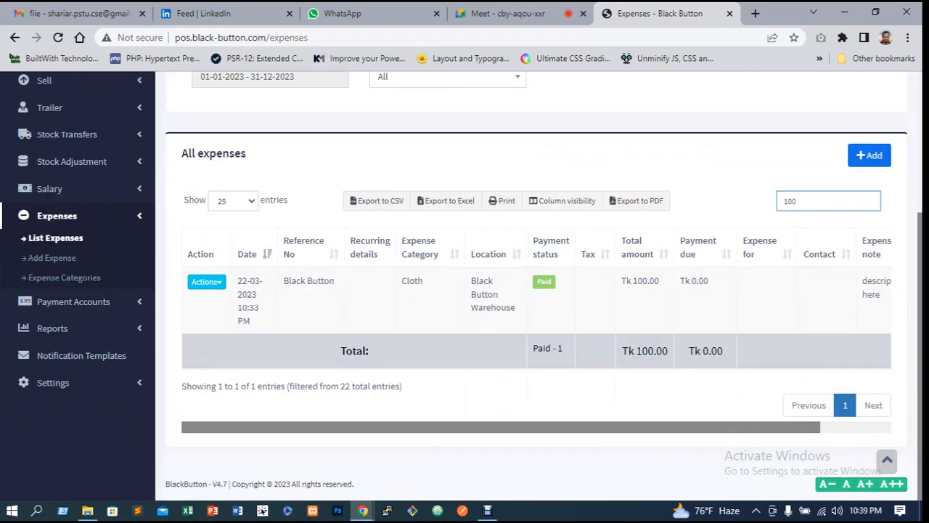
click(206, 281)
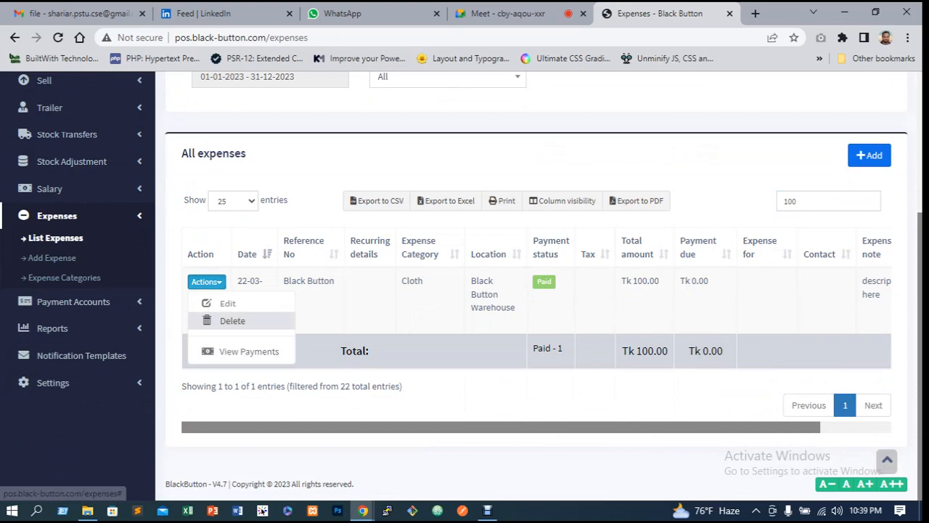
click(227, 320)
click(584, 365)
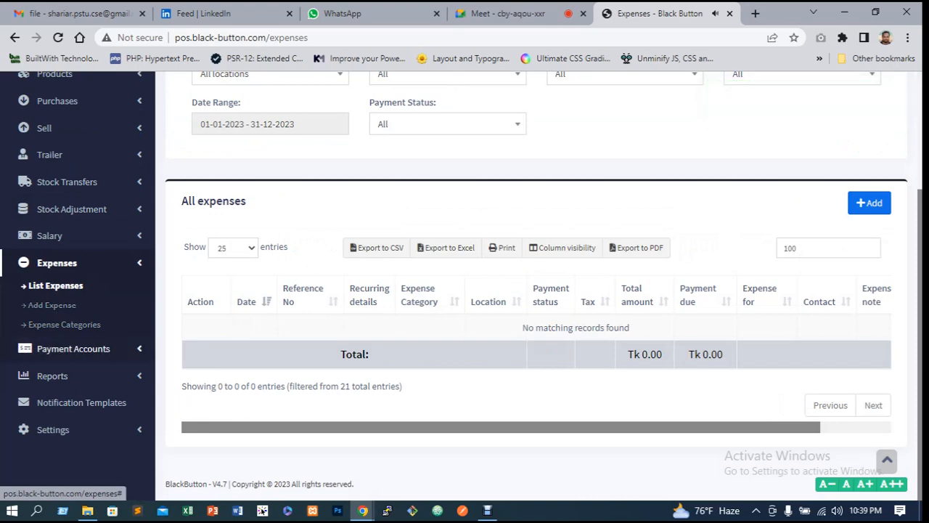
Open the Black Button Warehouse account book from the accounts list and examine its transaction filters
click(72, 349)
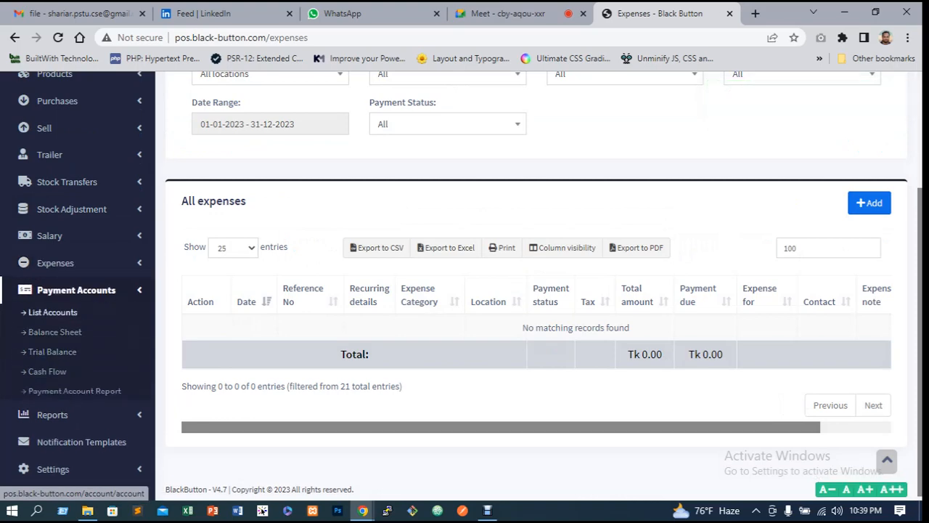
click(52, 313)
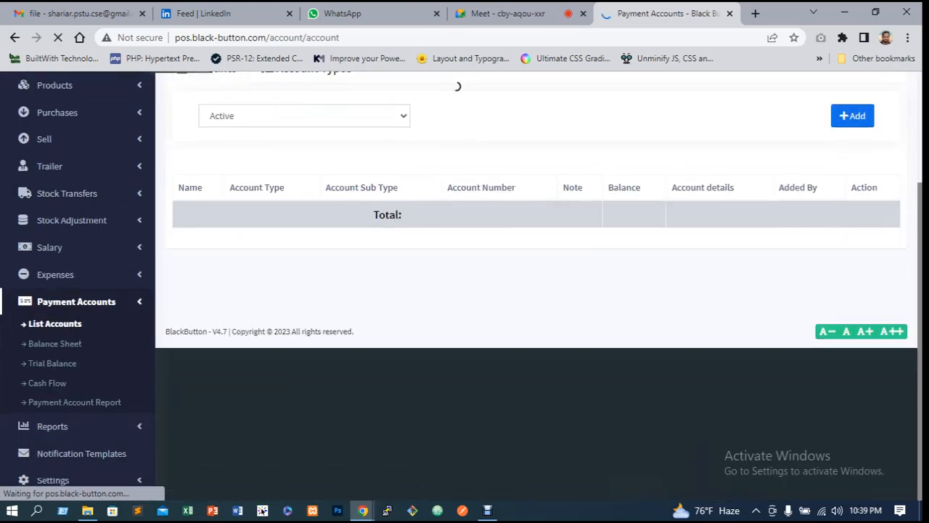
scroll(561, 334, down, 2)
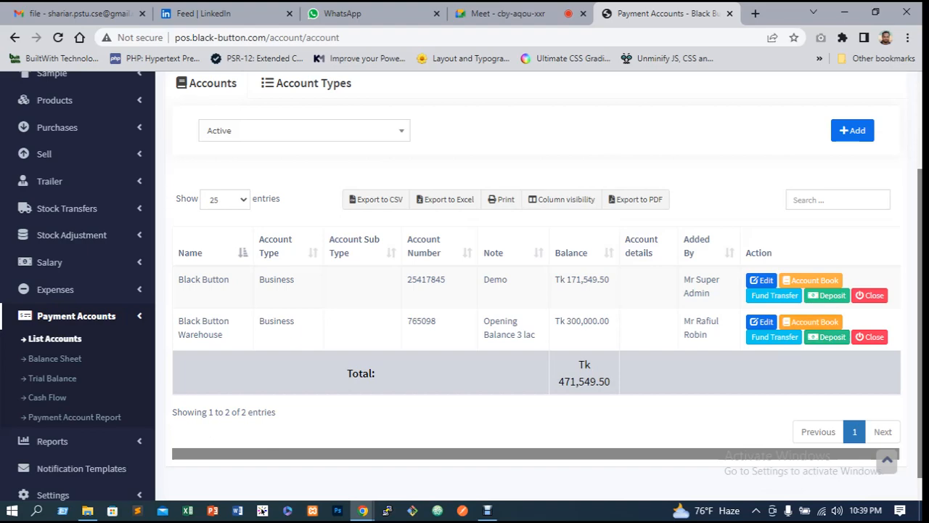
click(811, 322)
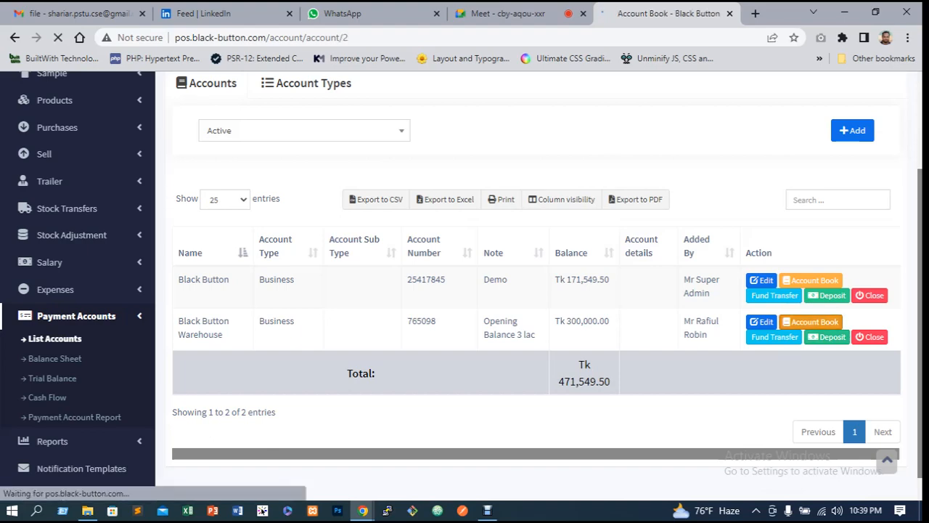
scroll(452, 85, down, 2)
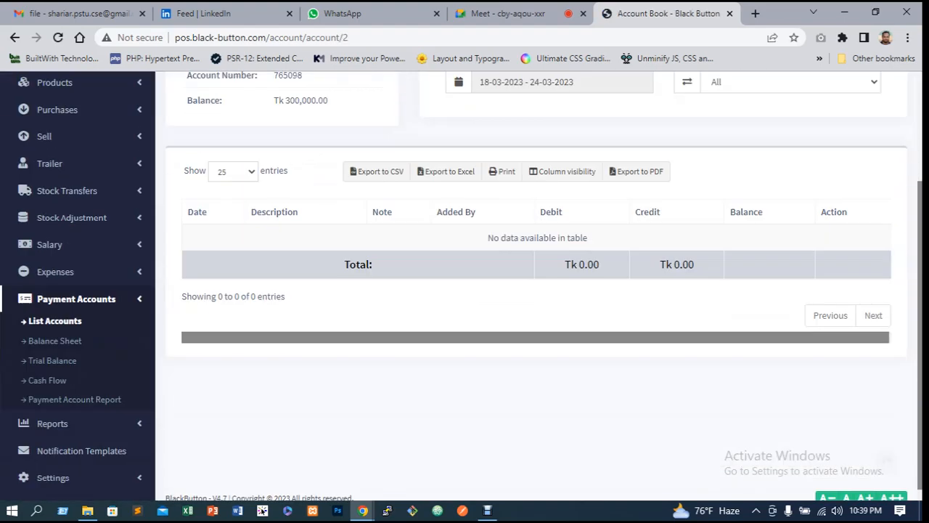
scroll(537, 284, up, 1)
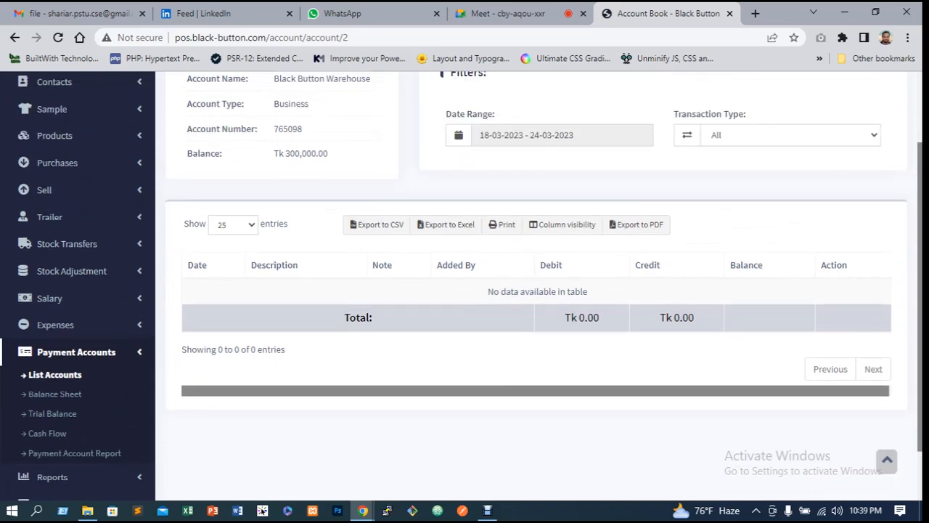
scroll(537, 283, up, 1)
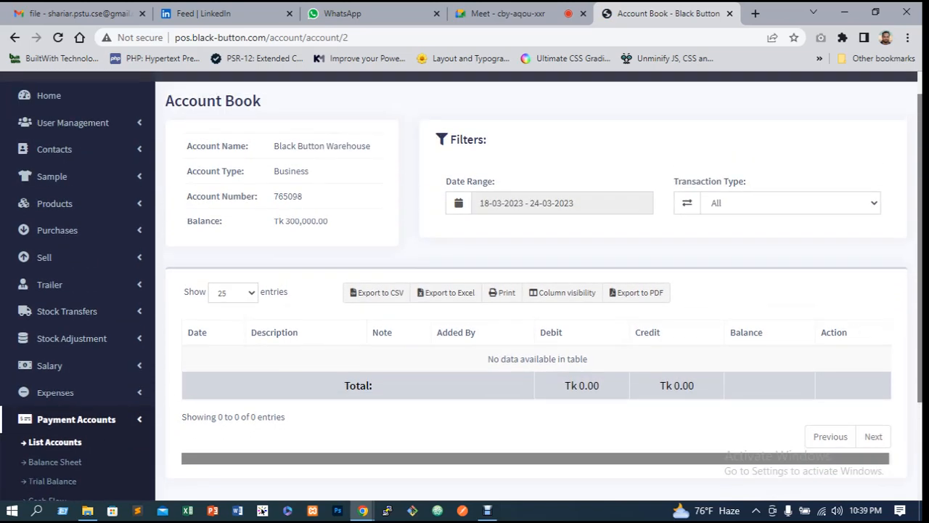
click(791, 204)
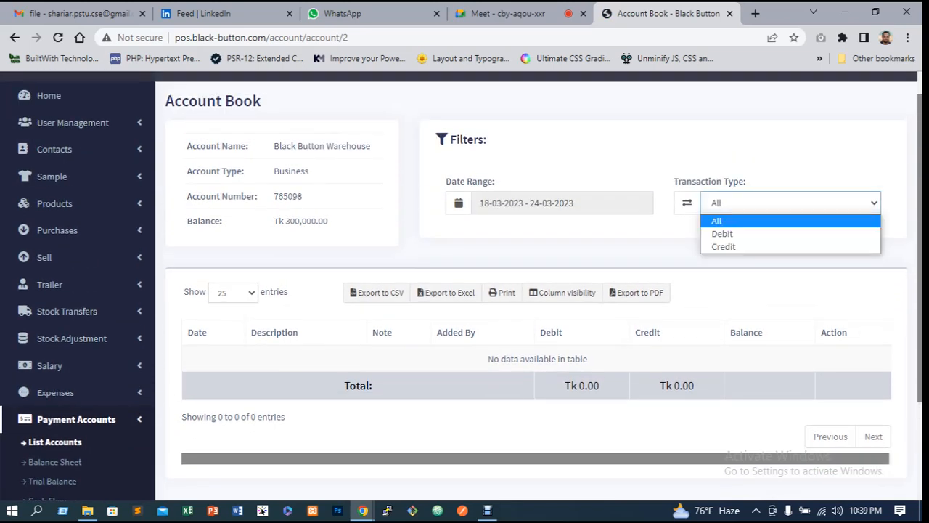
key(Down)
key(Escape)
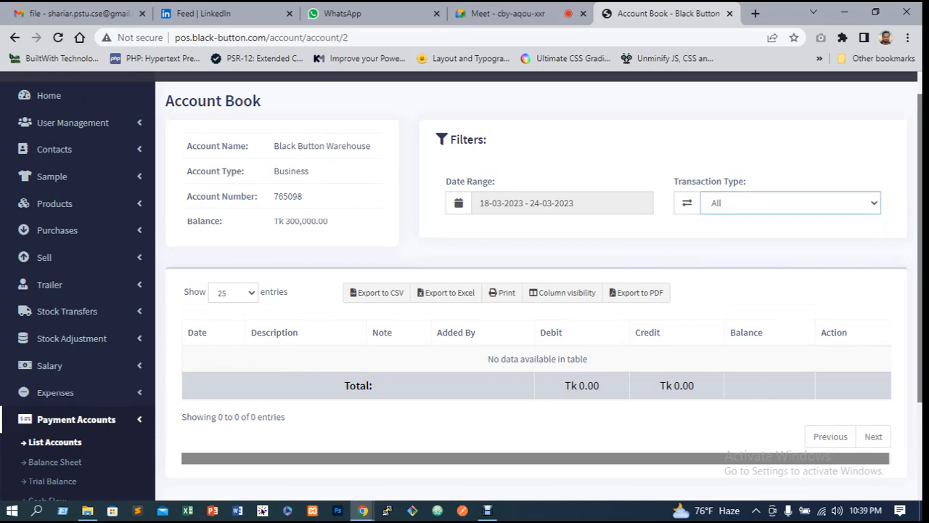
Open the Black Button account book and review its transactions
click(14, 38)
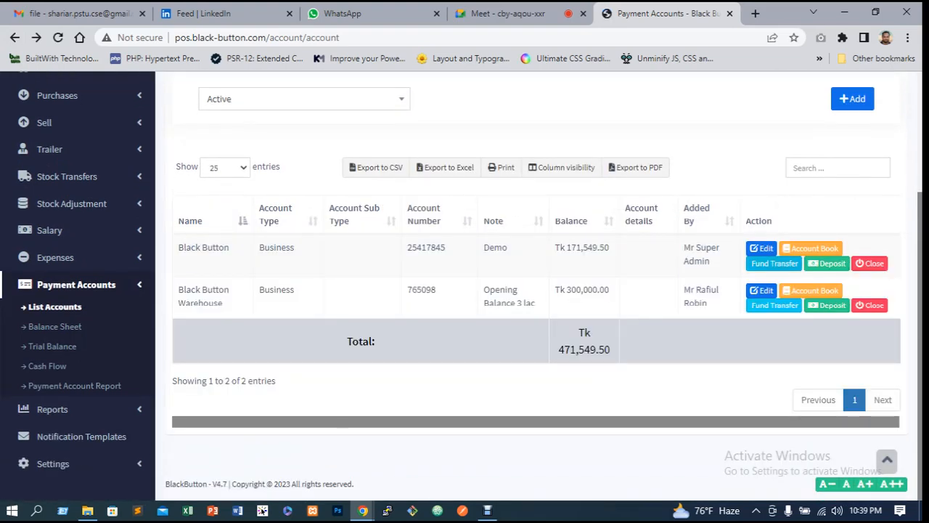
click(811, 249)
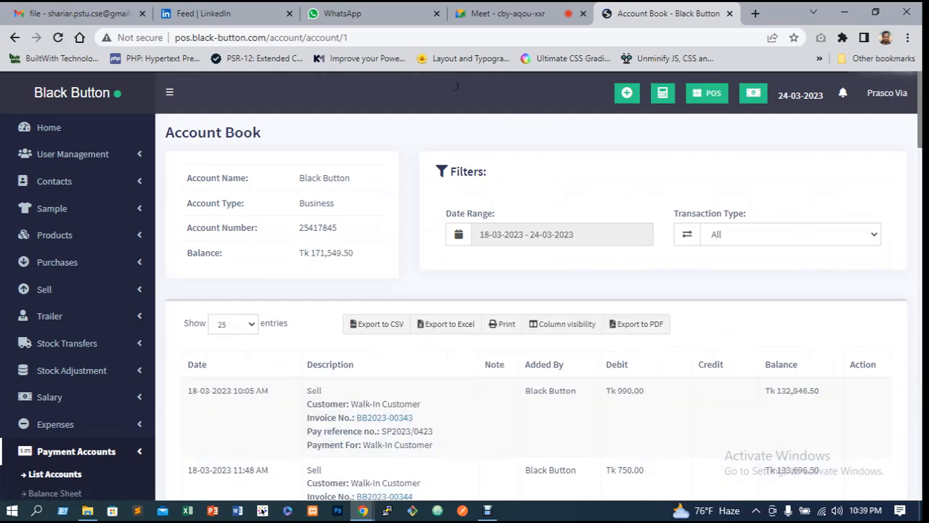
scroll(456, 86, down, 4)
scroll(455, 85, up, 2)
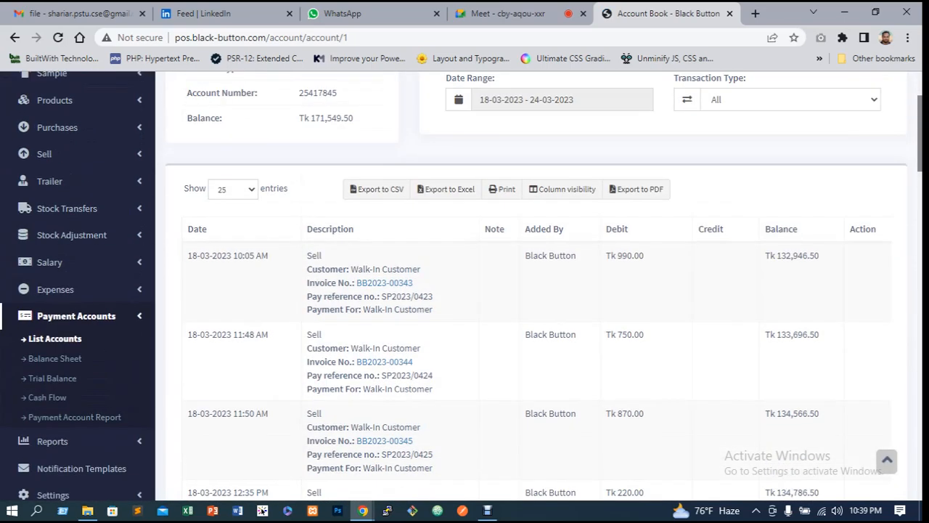
scroll(465, 291, down, 1)
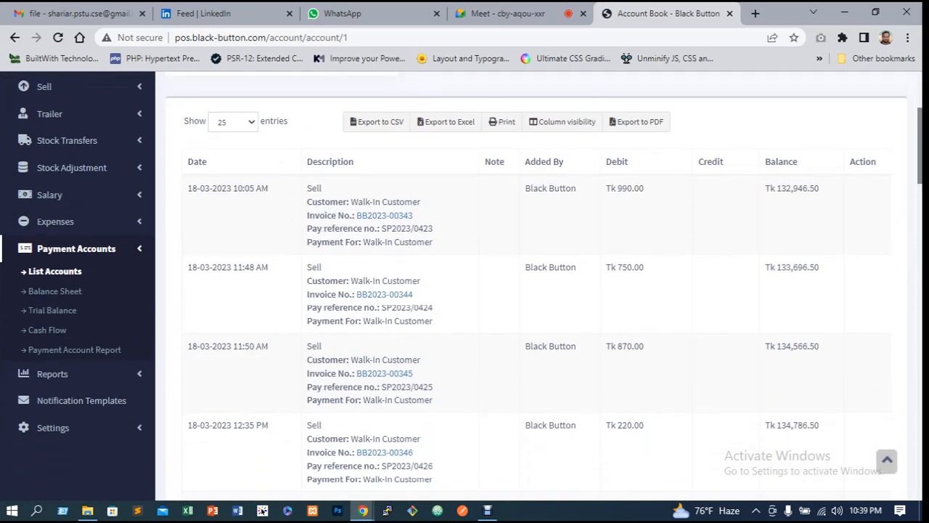
scroll(464, 291, up, 1)
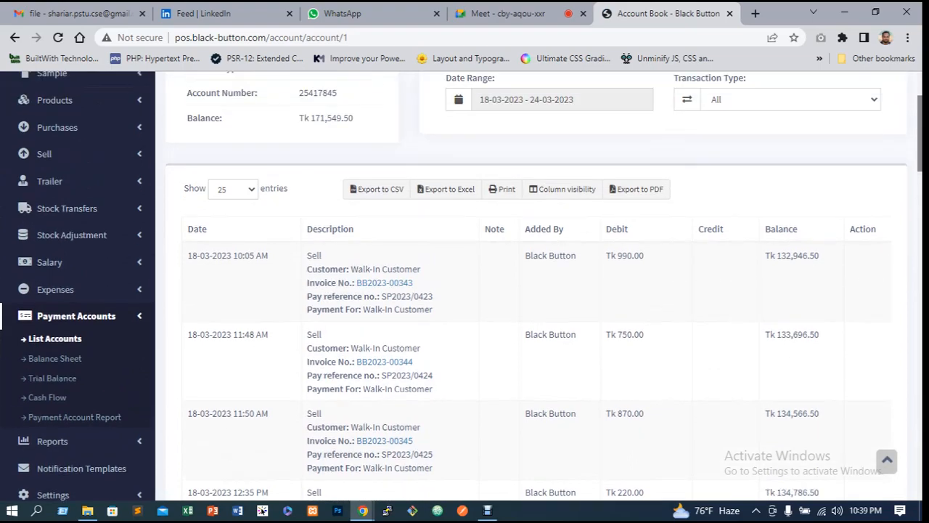
scroll(465, 290, down, 9)
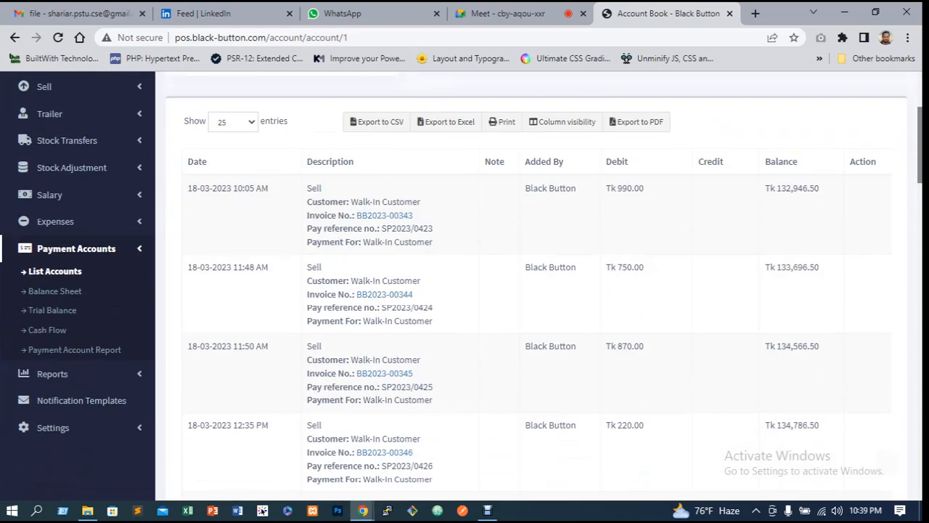
Scroll through the Black Button account book and examine the expense entry's credit amount
scroll(465, 290, down, 18)
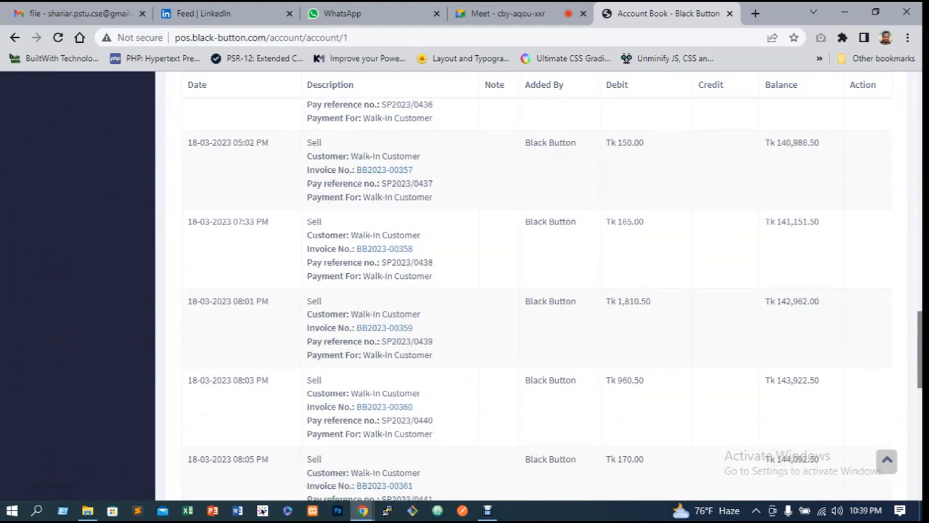
scroll(465, 291, up, 4)
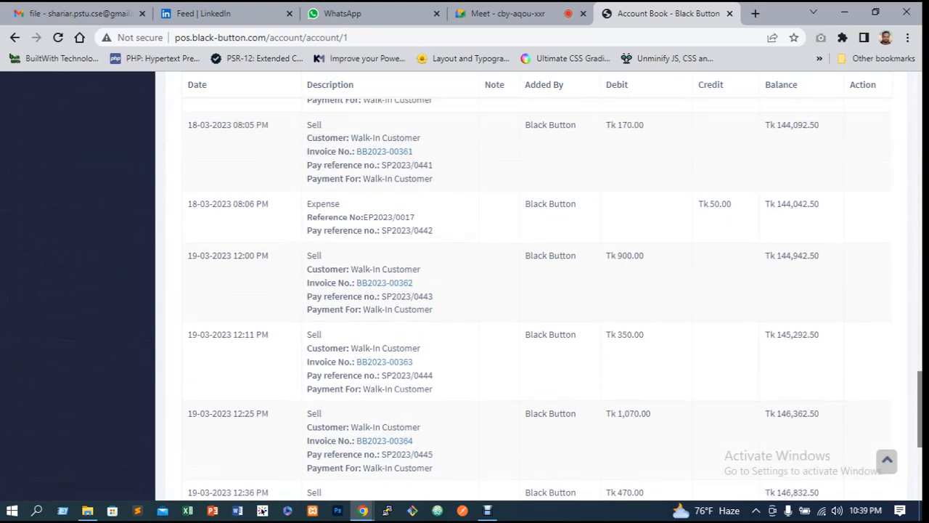
drag(703, 204, 728, 204)
scroll(728, 204, up, 10)
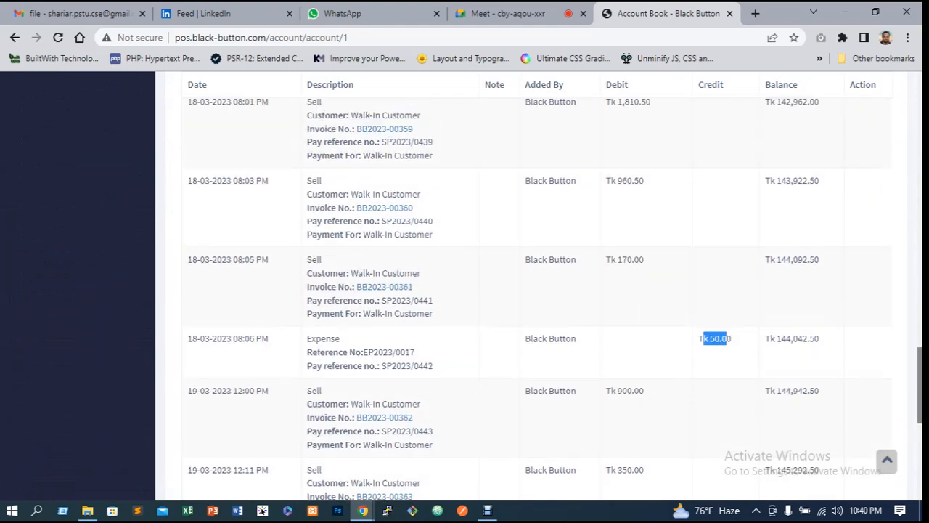
scroll(538, 290, up, 13)
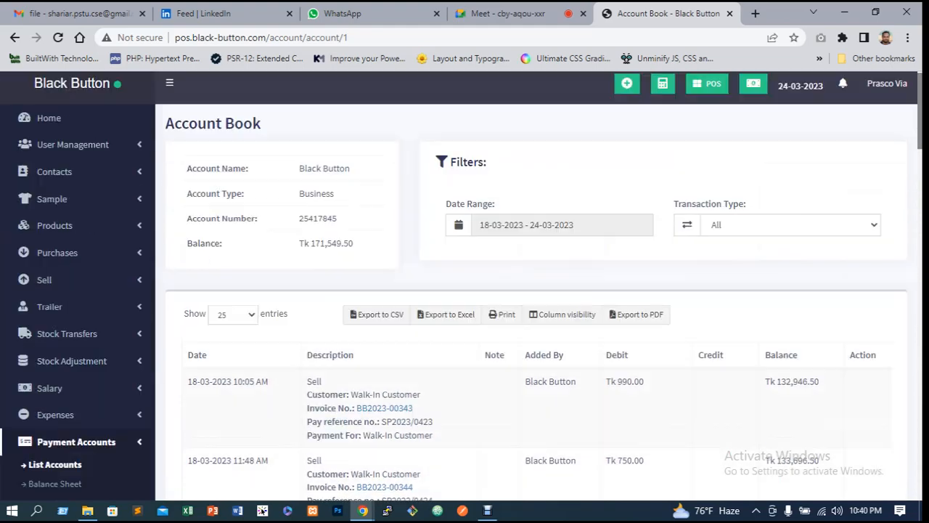
Return to the accounts list, open a deposit for Black Button Warehouse, review the Deposit From options, and close it
click(15, 37)
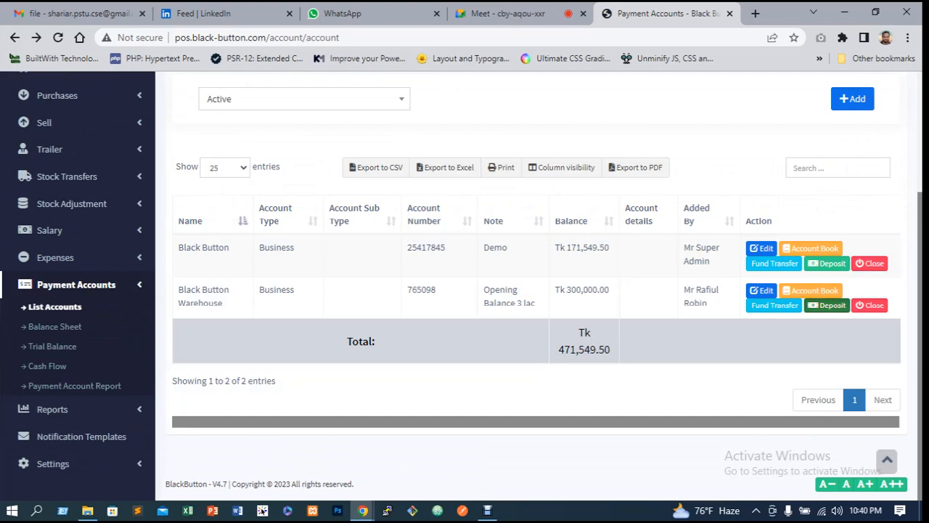
click(827, 305)
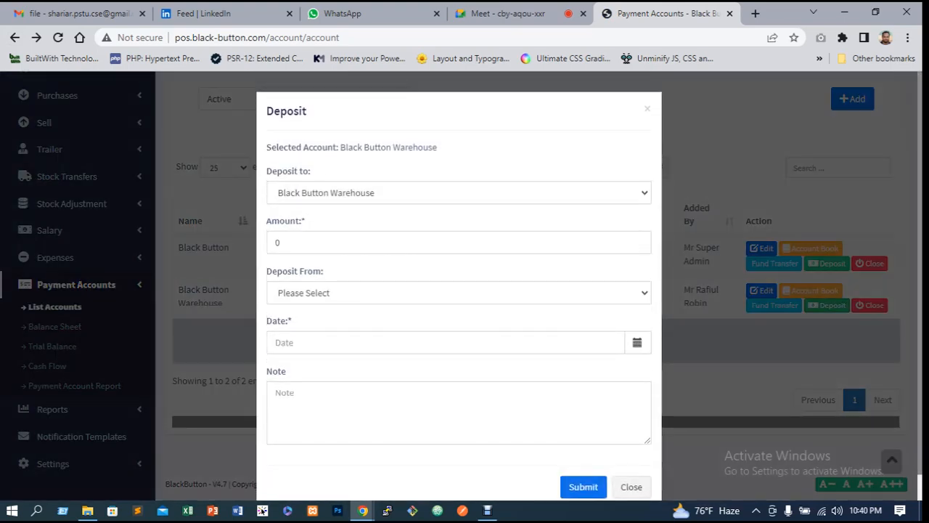
click(459, 292)
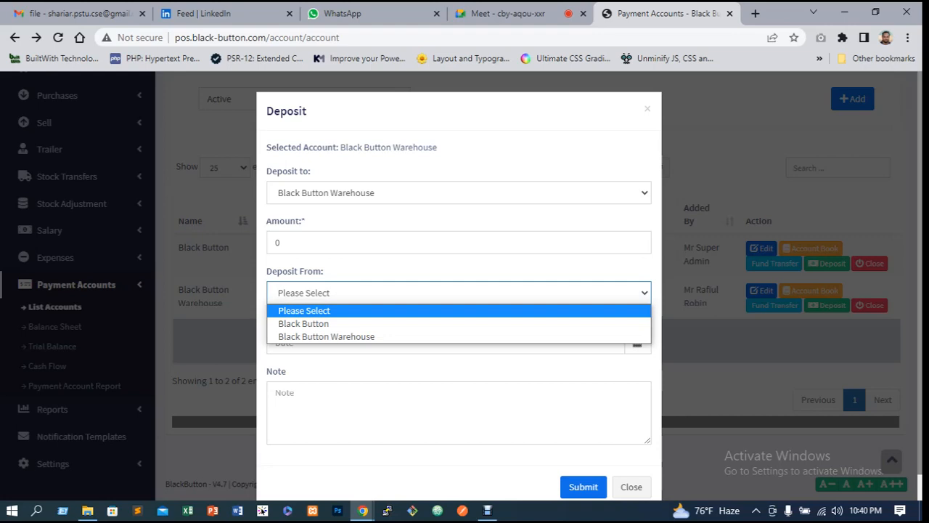
key(Escape)
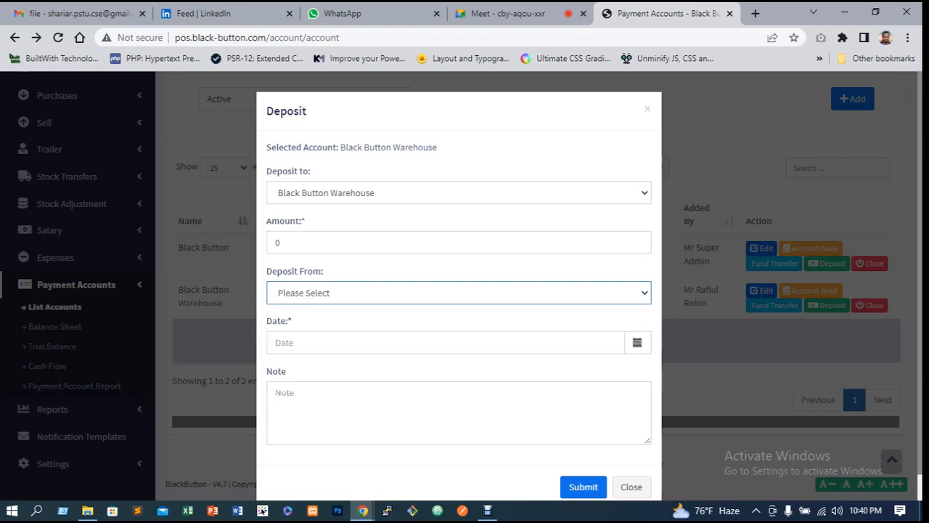
scroll(459, 291, down, 1)
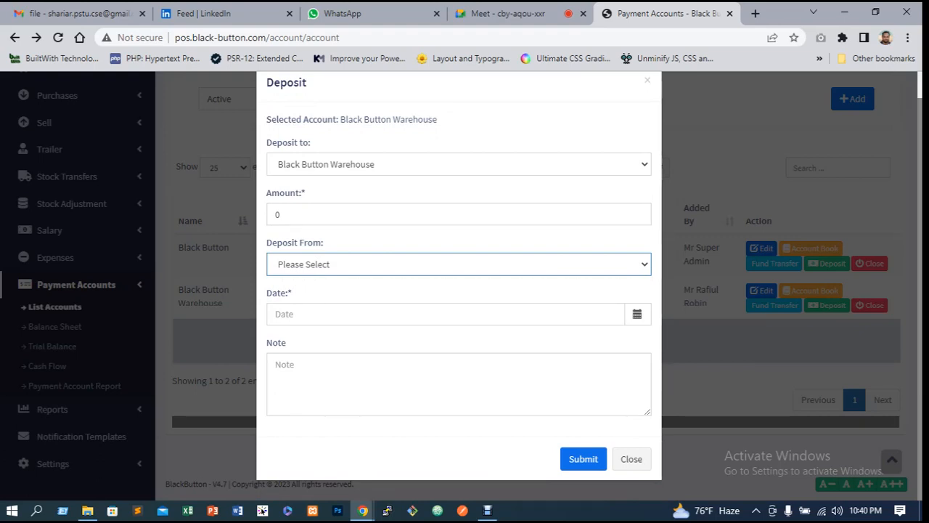
key(shift+Tab)
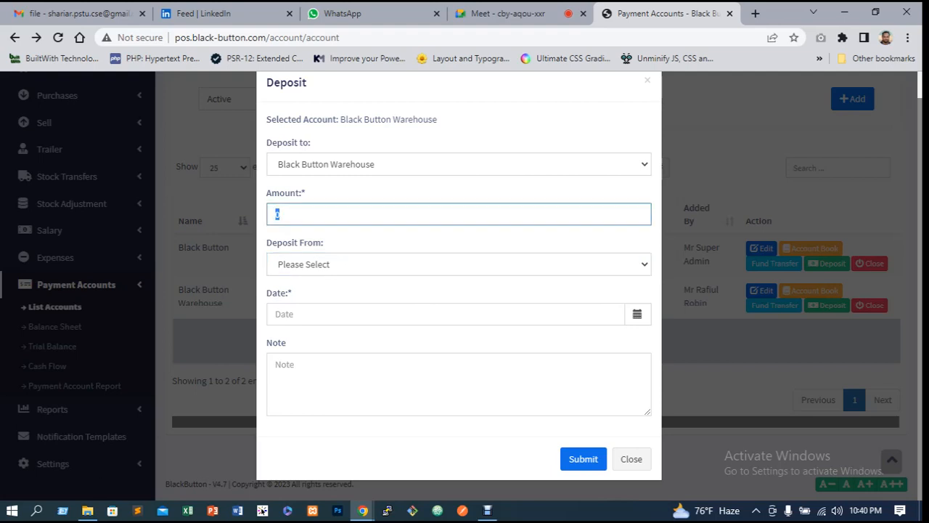
scroll(459, 276, up, 1)
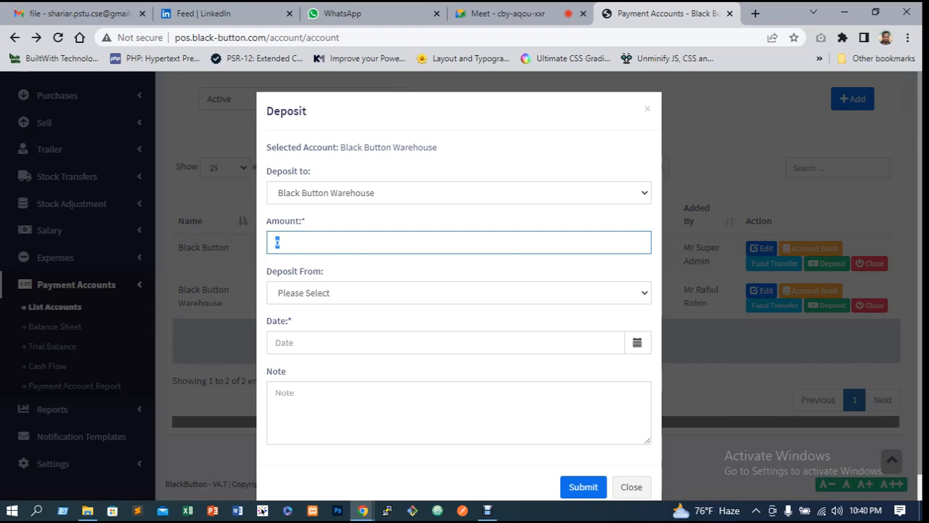
click(459, 292)
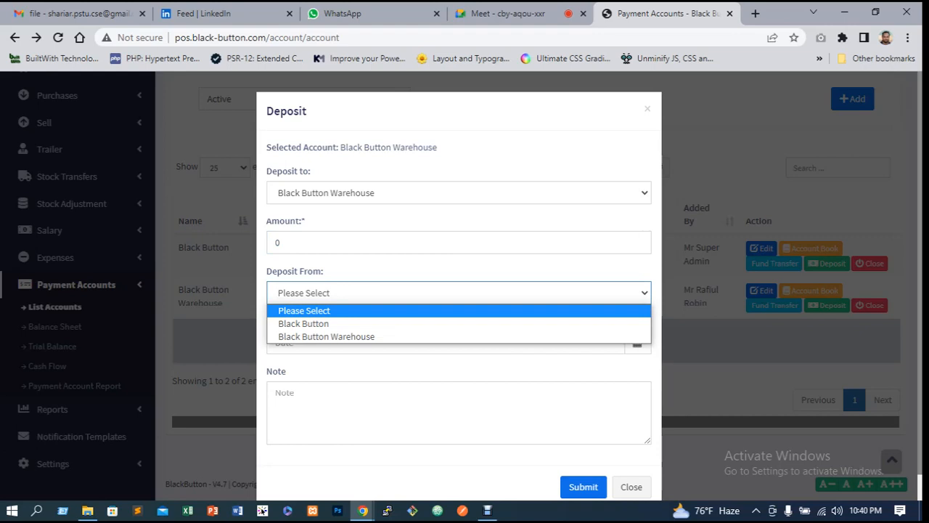
click(647, 109)
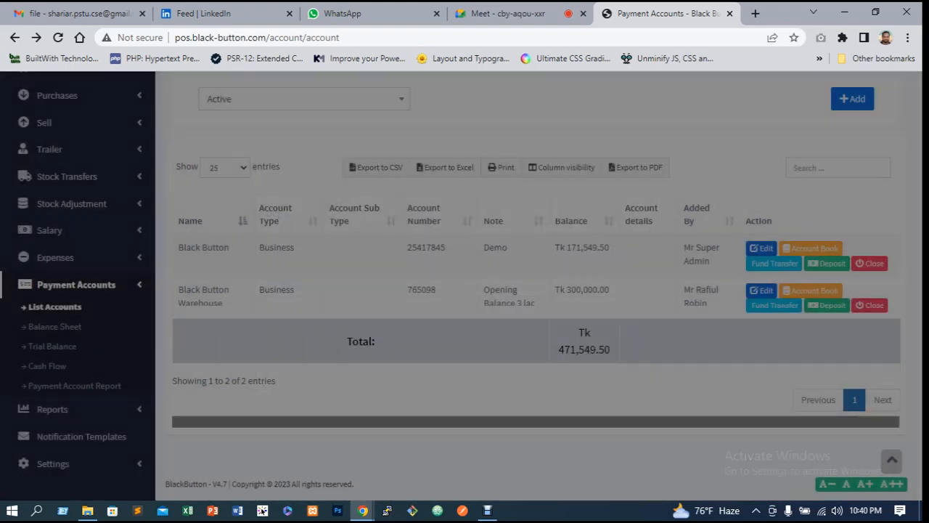
Reload the payment accounts list and review the account balances
click(854, 98)
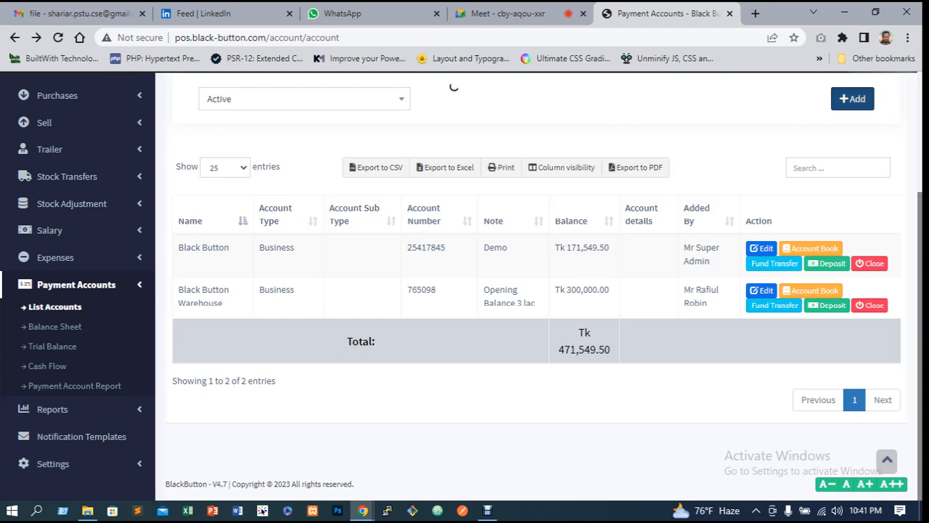
click(257, 37)
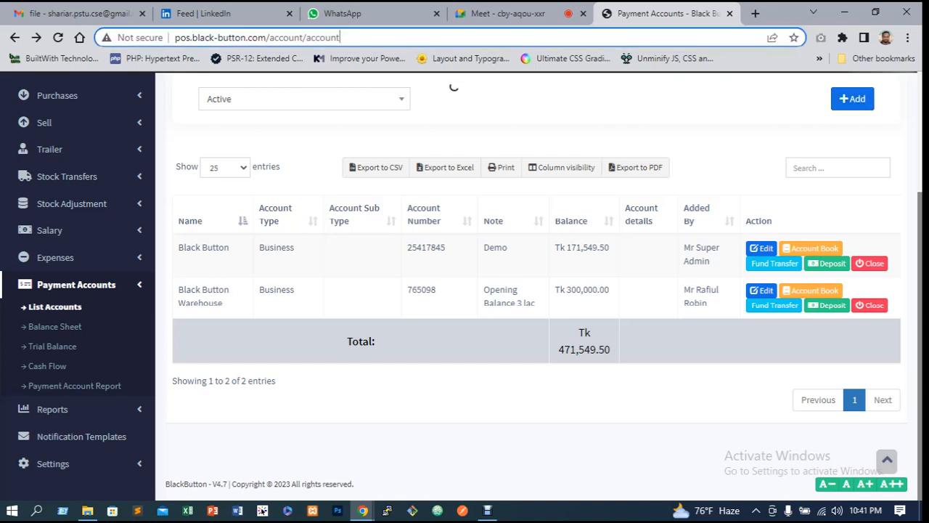
key(Return)
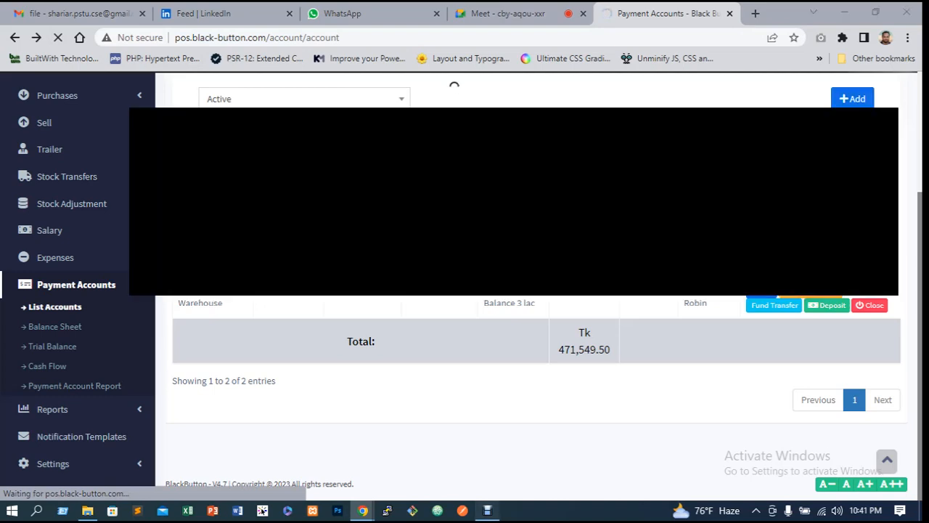
click(262, 511)
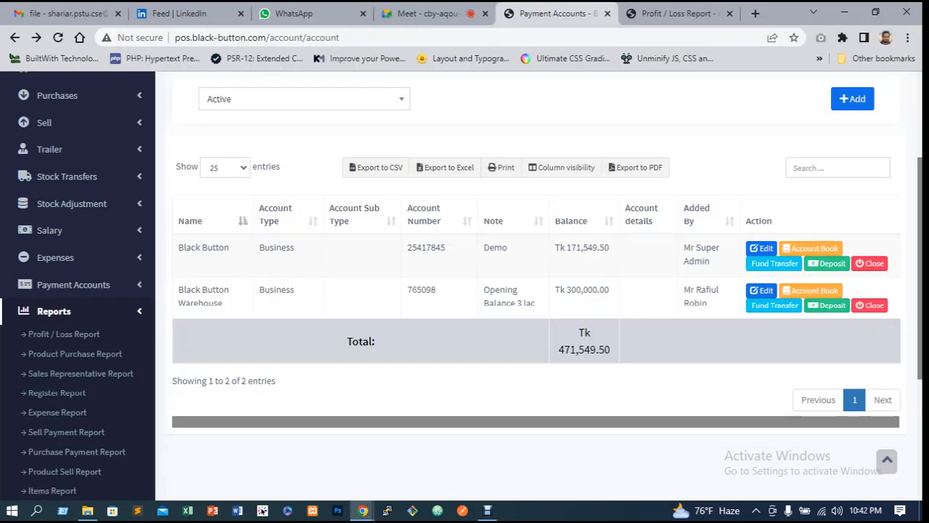
scroll(537, 290, up, 1)
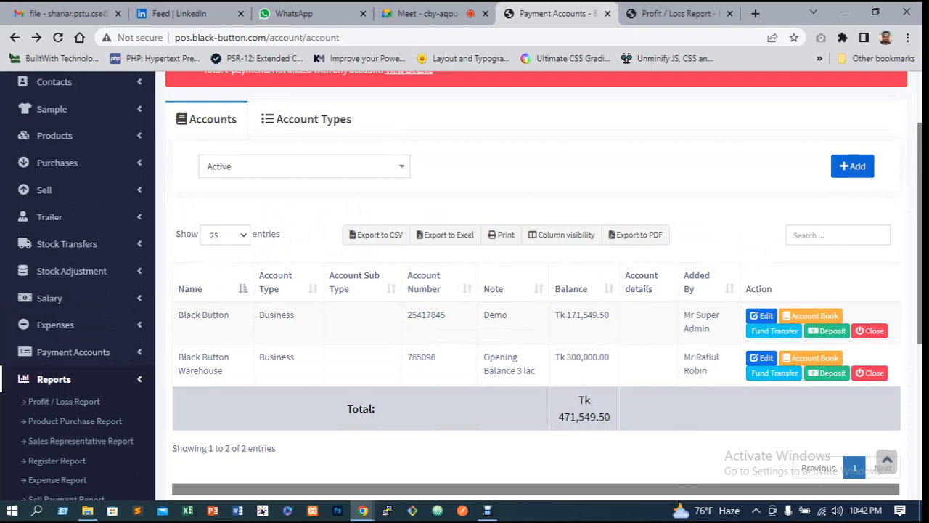
scroll(538, 290, down, 1)
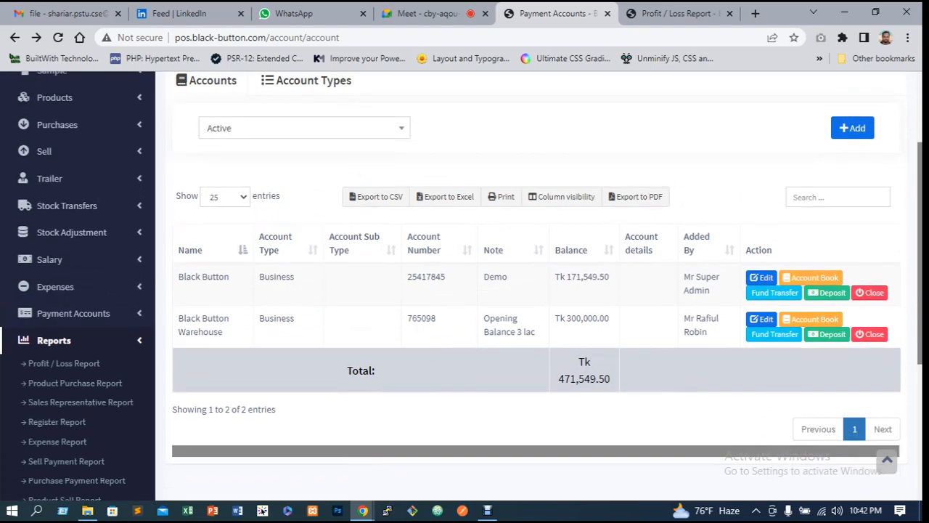
scroll(538, 291, up, 1)
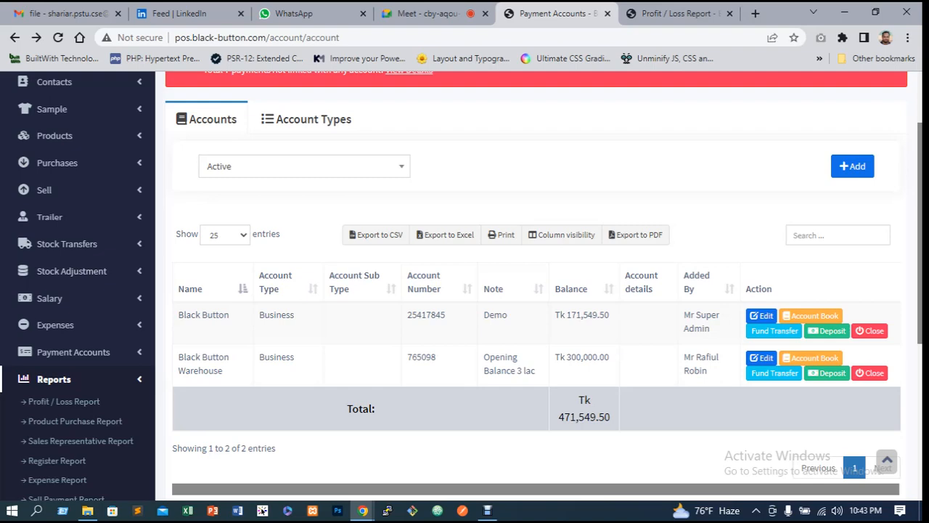
scroll(72, 304, down, 1)
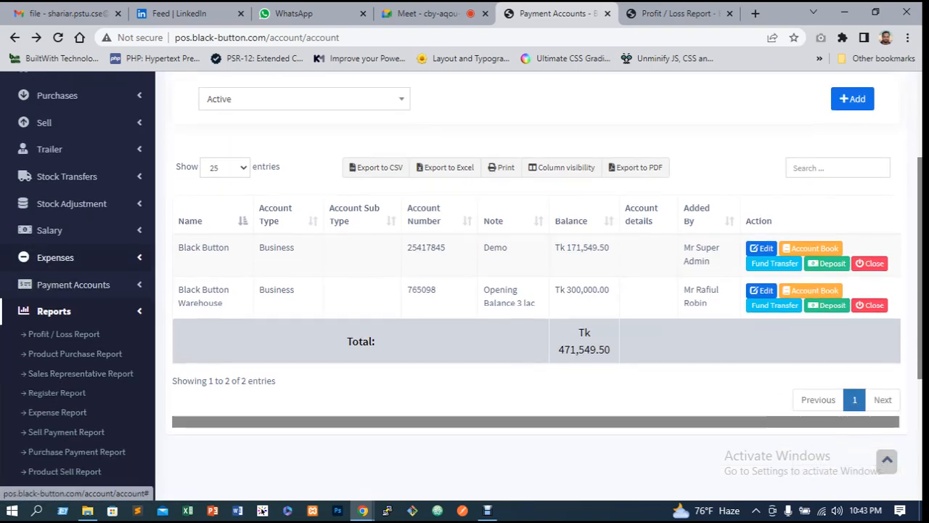
Open the expense list and scroll through all recorded expenses
click(57, 258)
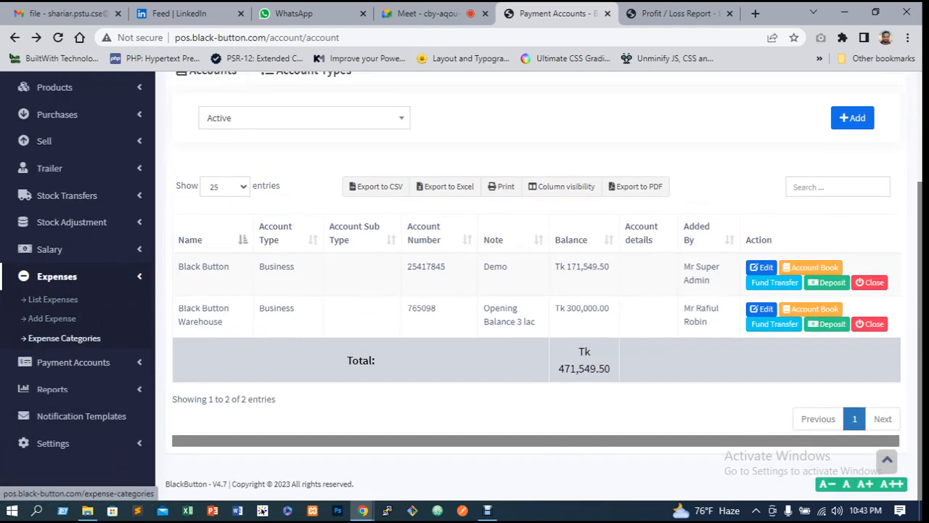
scroll(51, 318, up, 1)
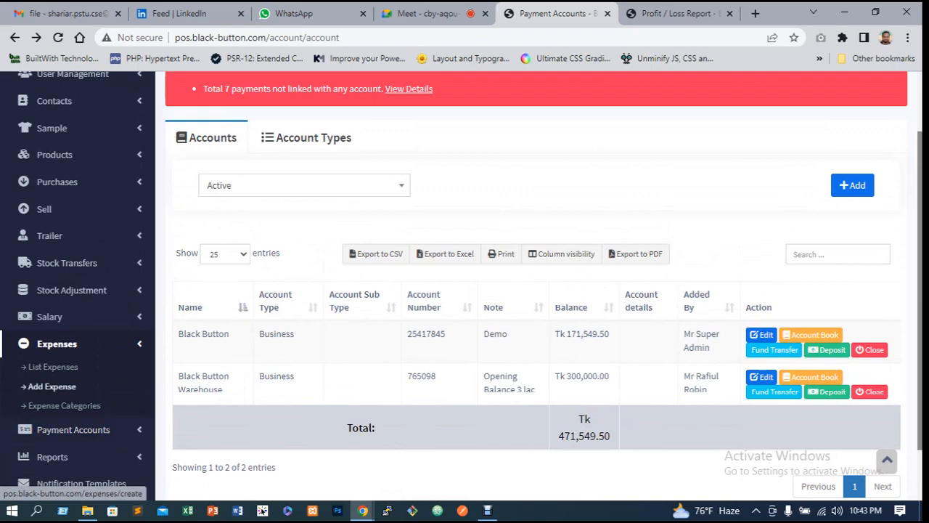
click(53, 367)
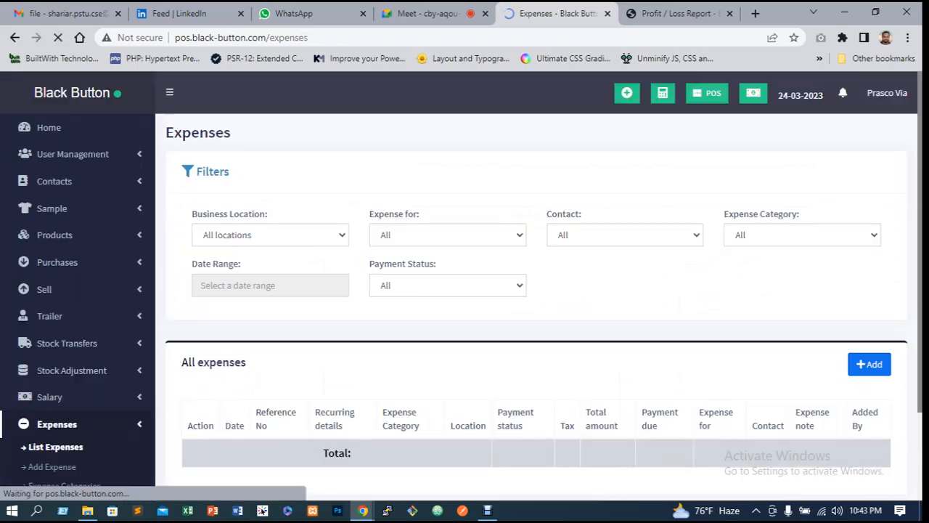
scroll(454, 85, down, 5)
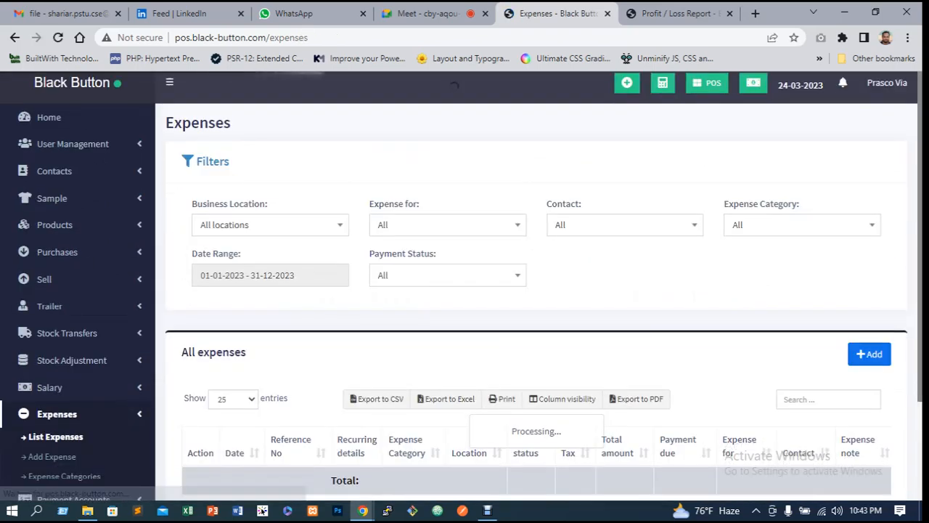
scroll(454, 85, down, 3)
scroll(537, 290, down, 3)
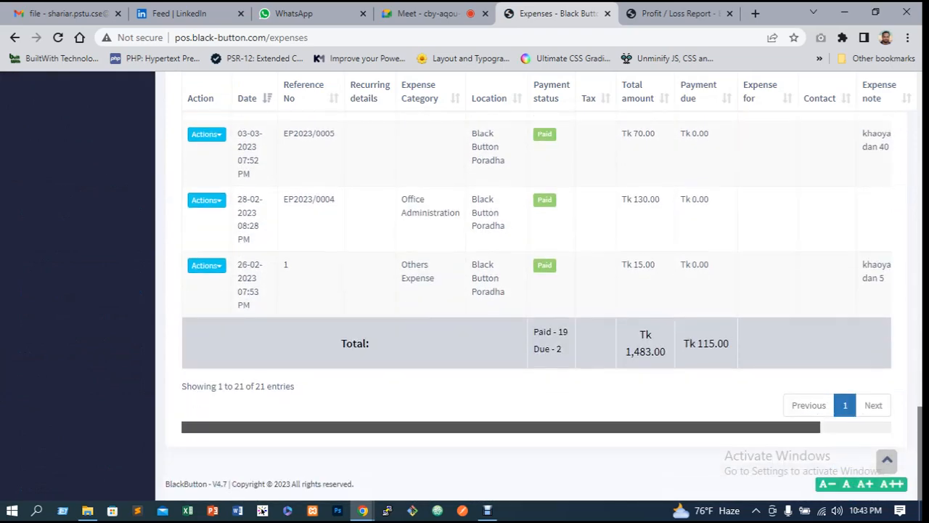
drag(537, 427, 610, 427)
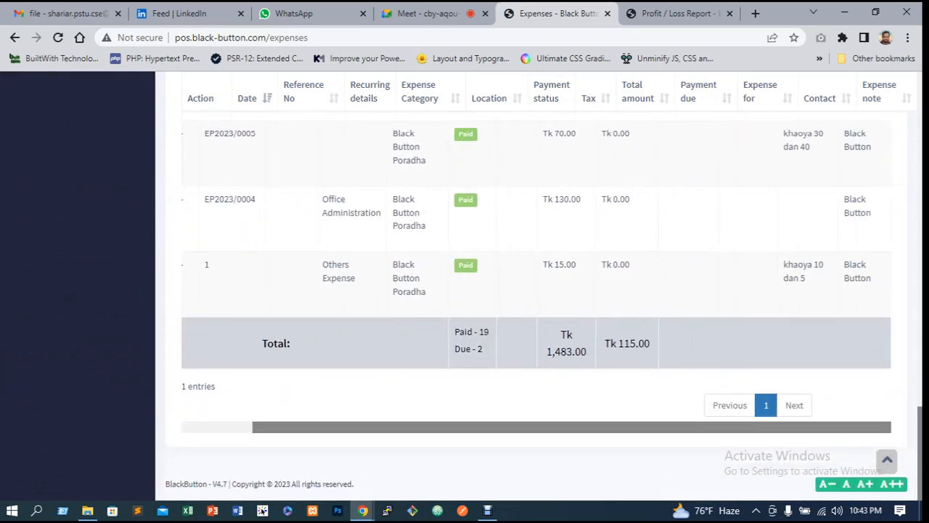
scroll(538, 291, up, 10)
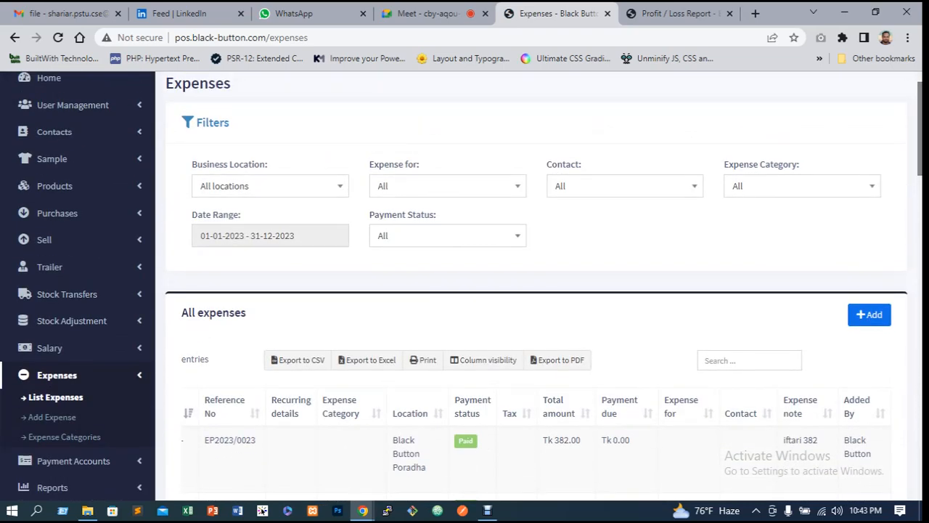
Filter the expense list by the Black Button Warehouse (BBW0001) business location
click(270, 186)
key(Down)
key(Down)
key(Down)
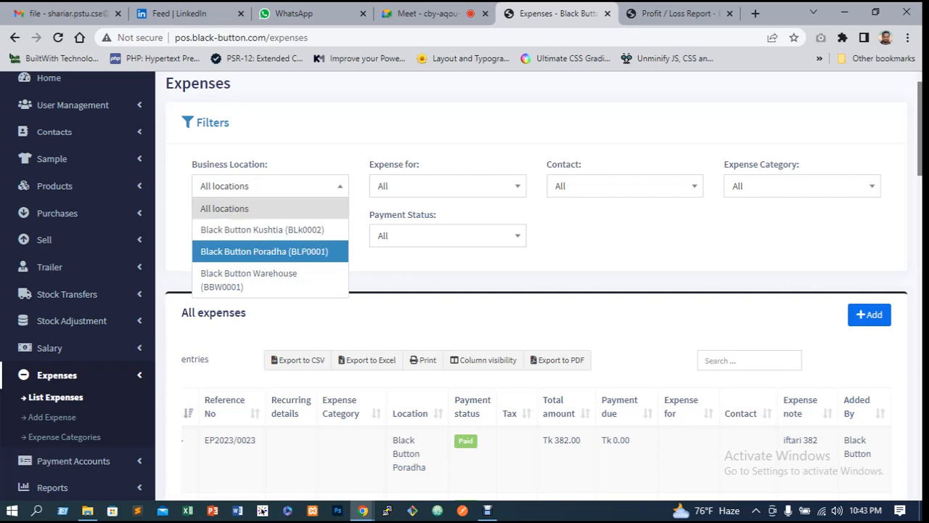
key(Return)
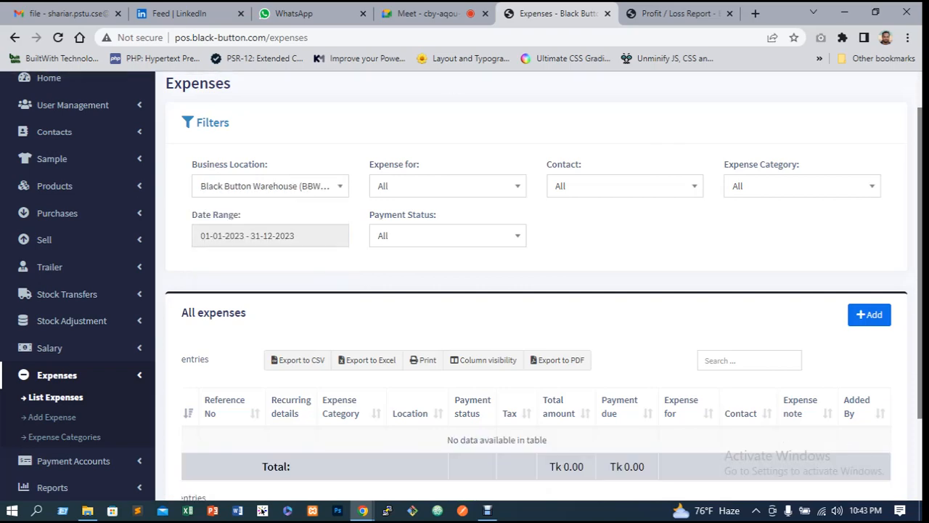
scroll(537, 290, down, 2)
scroll(538, 290, up, 2)
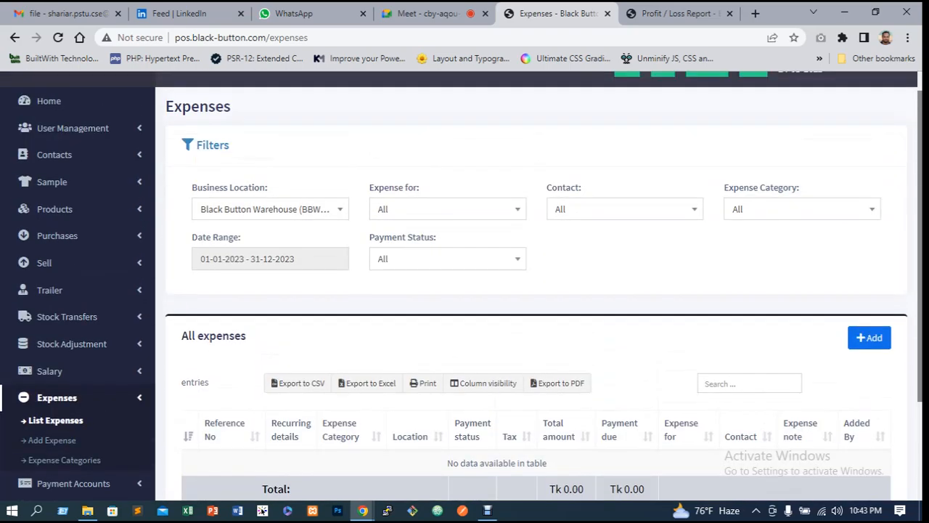
Switch the business location filter to Black Button Poradha (BLP0001) and review its expenses
click(270, 209)
click(264, 274)
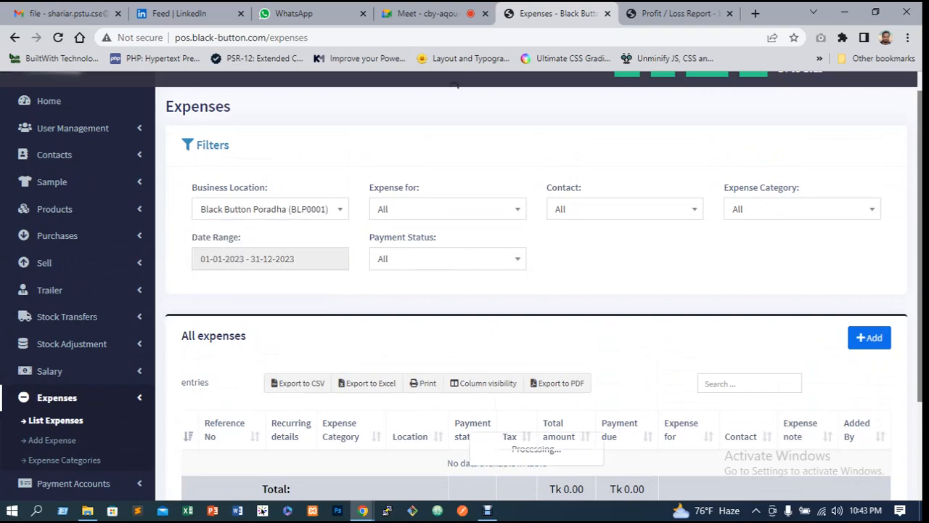
scroll(537, 290, down, 10)
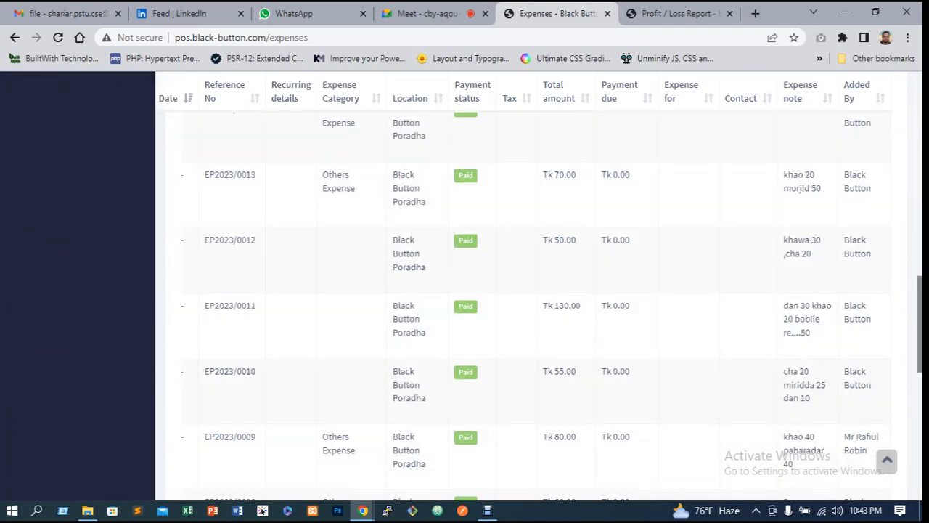
scroll(538, 291, down, 5)
scroll(537, 290, up, 15)
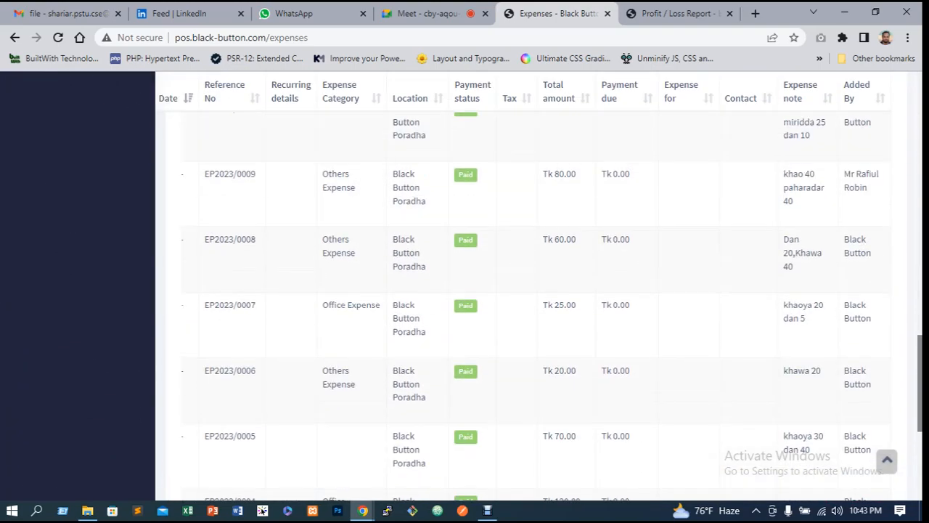
scroll(537, 291, up, 8)
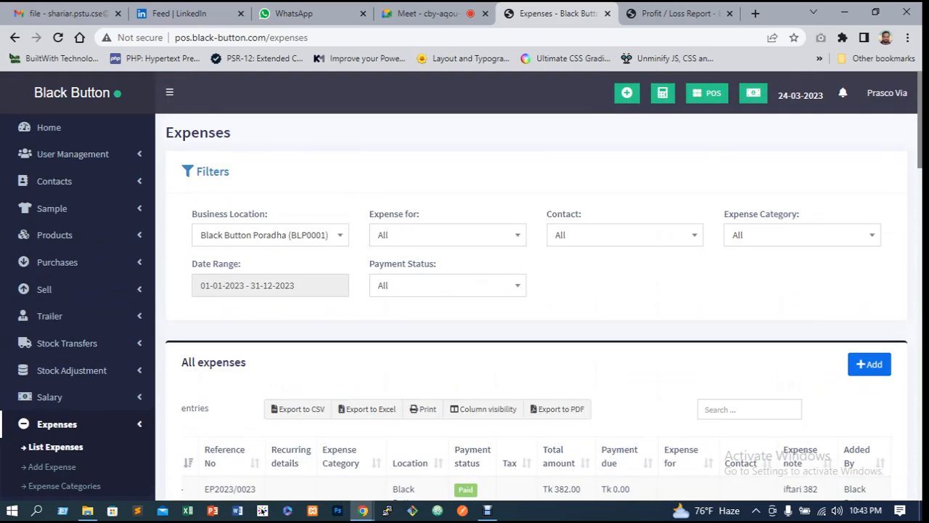
Filter the Black Button Poradha expense list by the Due payment status
click(270, 286)
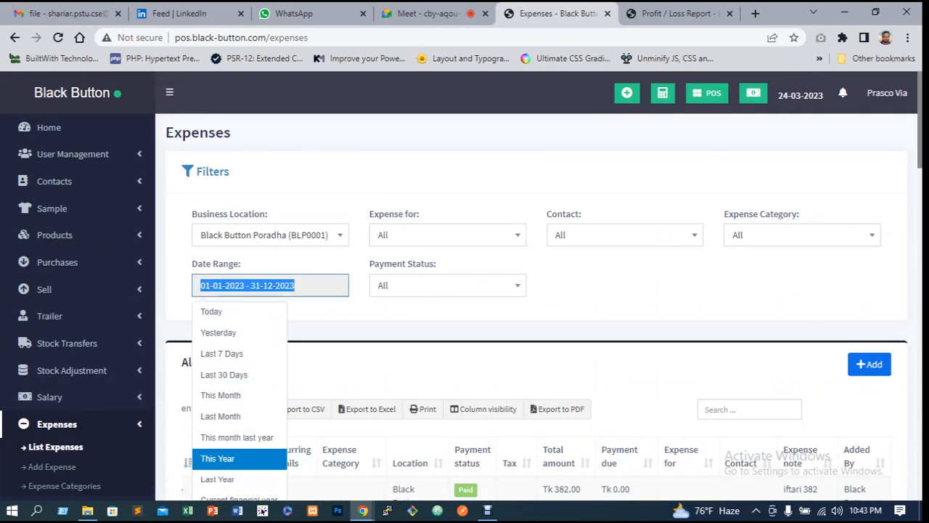
click(617, 298)
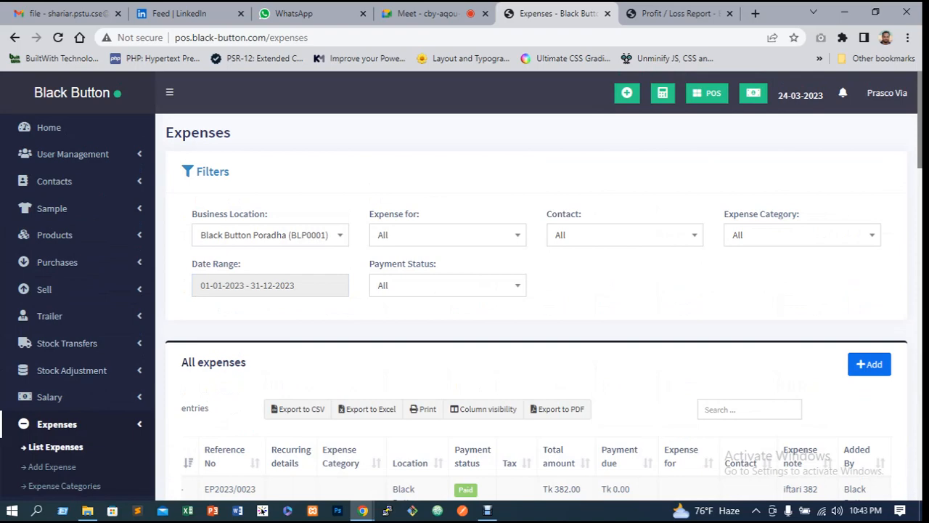
click(447, 285)
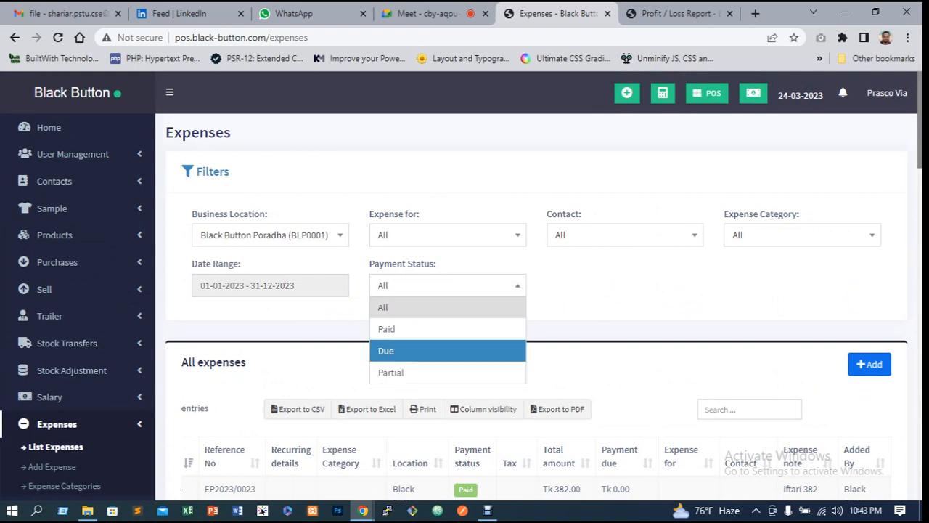
key(Return)
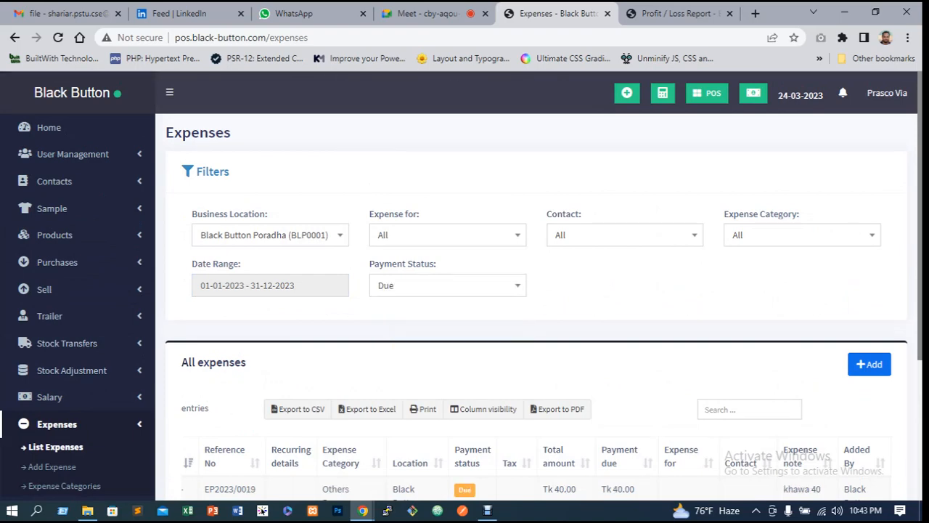
Review the due expenses listed for Black Button Poradha
click(270, 235)
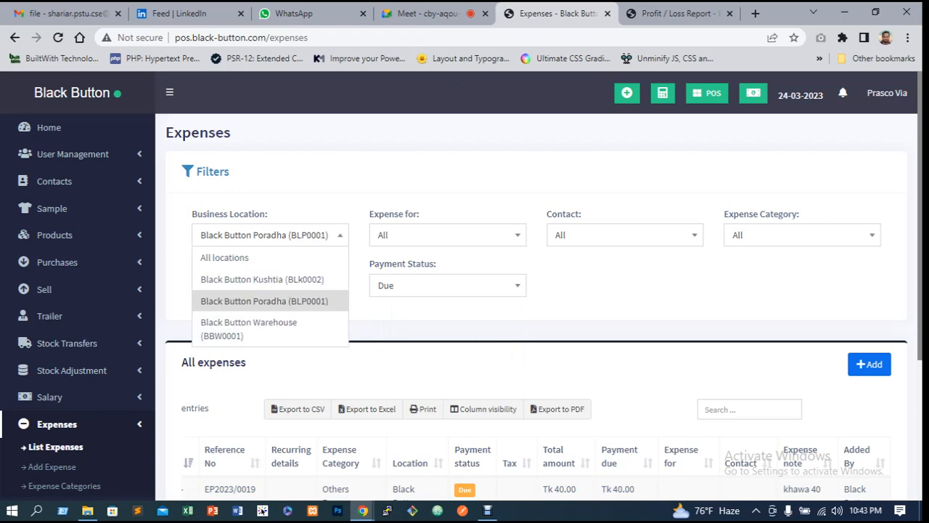
key(Escape)
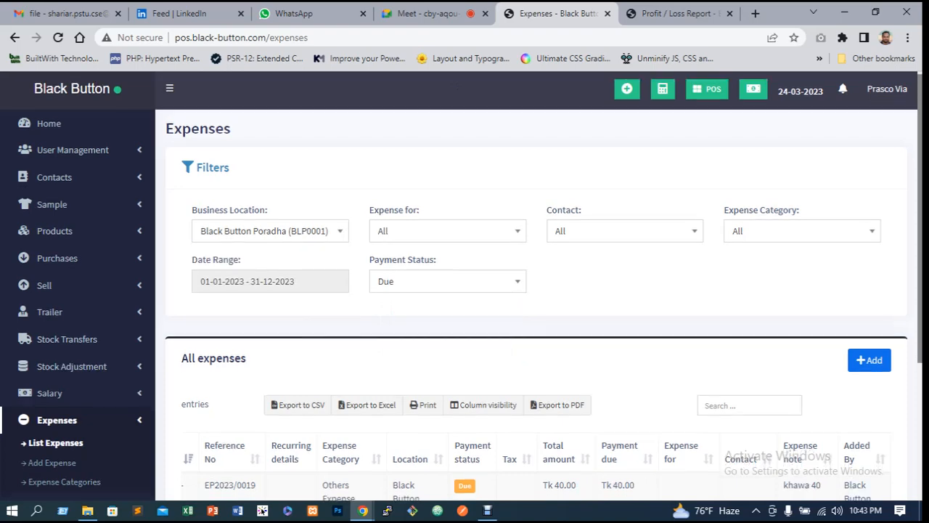
scroll(537, 291, down, 3)
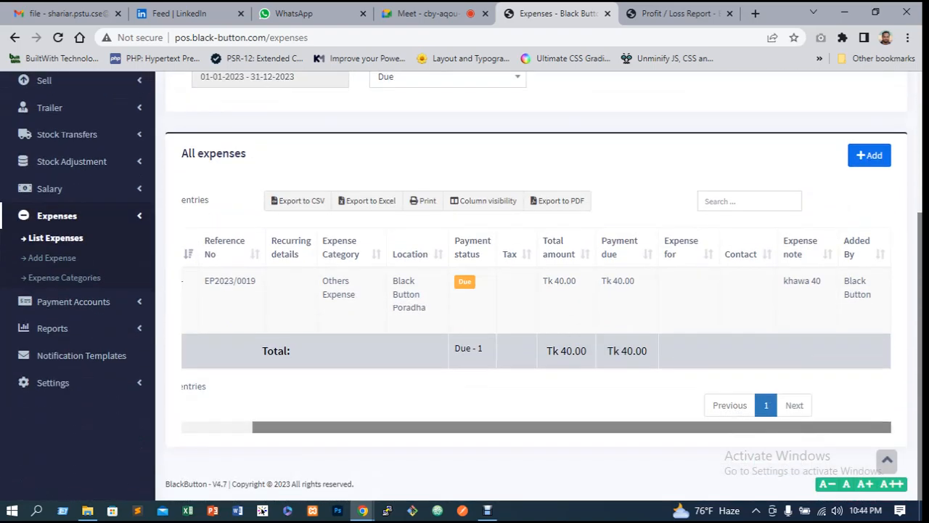
scroll(537, 291, up, 3)
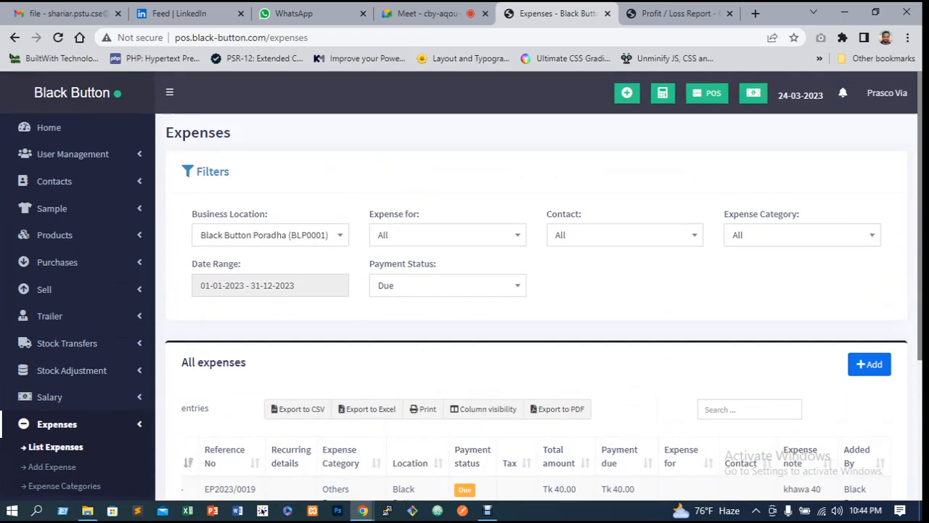
scroll(538, 291, down, 2)
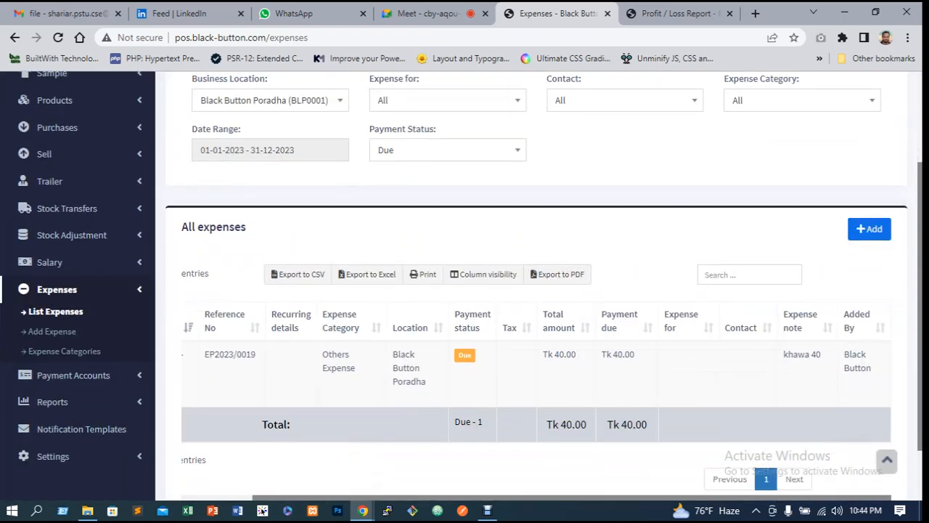
scroll(537, 290, up, 2)
scroll(537, 291, down, 2)
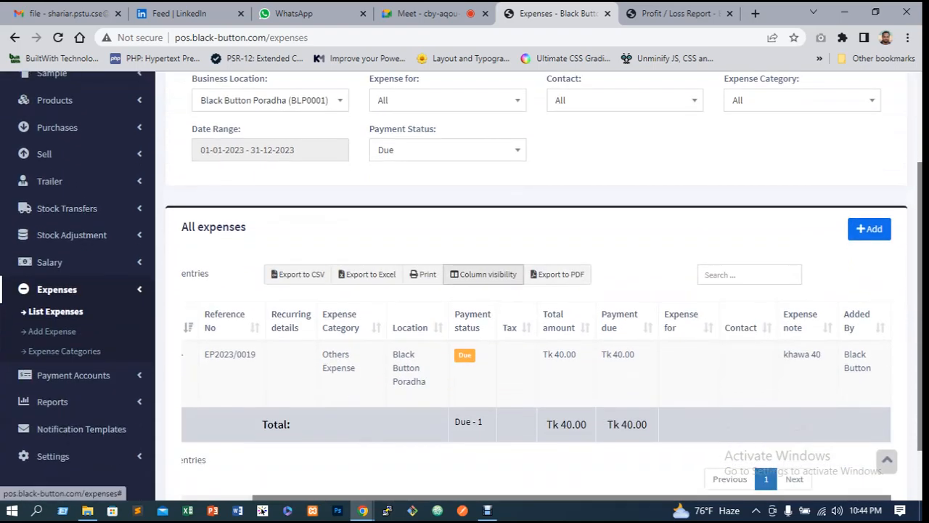
scroll(538, 290, up, 2)
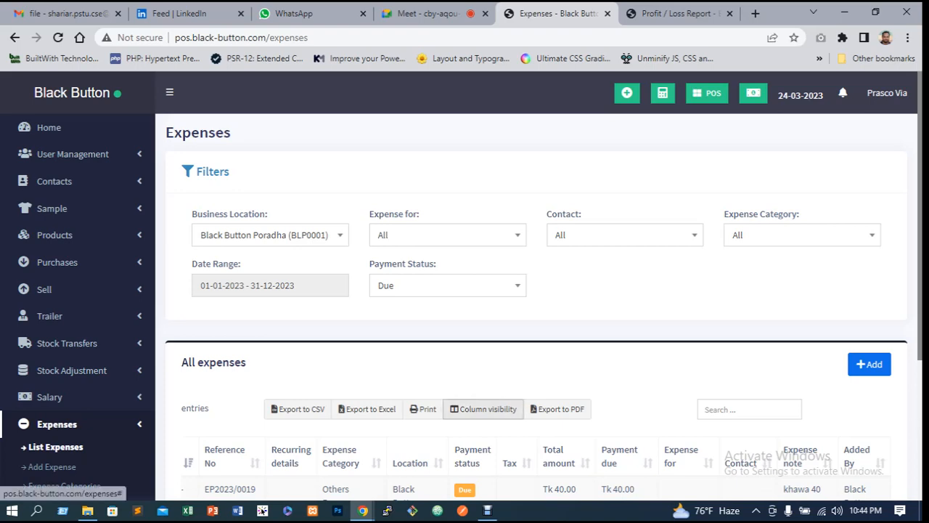
scroll(423, 409, down, 2)
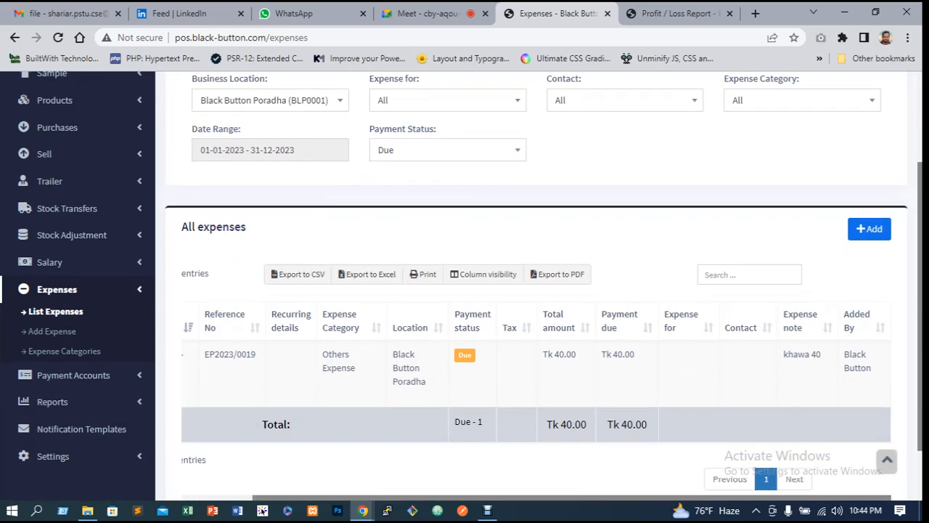